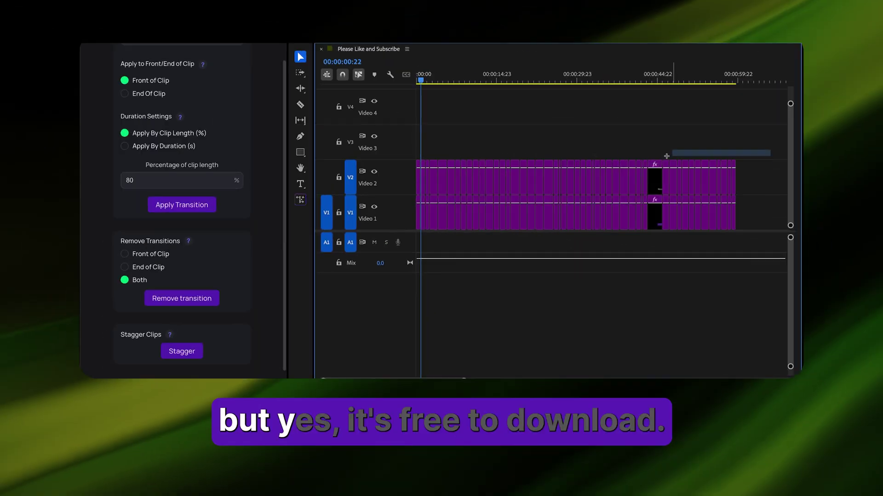
# Stagger the Video 2 caption clips onto alternating tracks, then select all the staggered clips.
pyautogui.moveTo(666, 156); pyautogui.dragTo(507, 176)
pyautogui.click(182, 352)
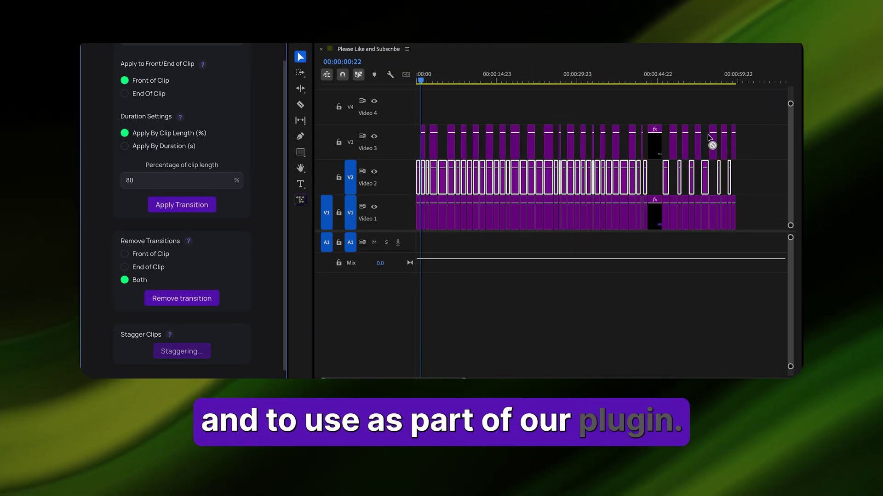
pyautogui.press('=')
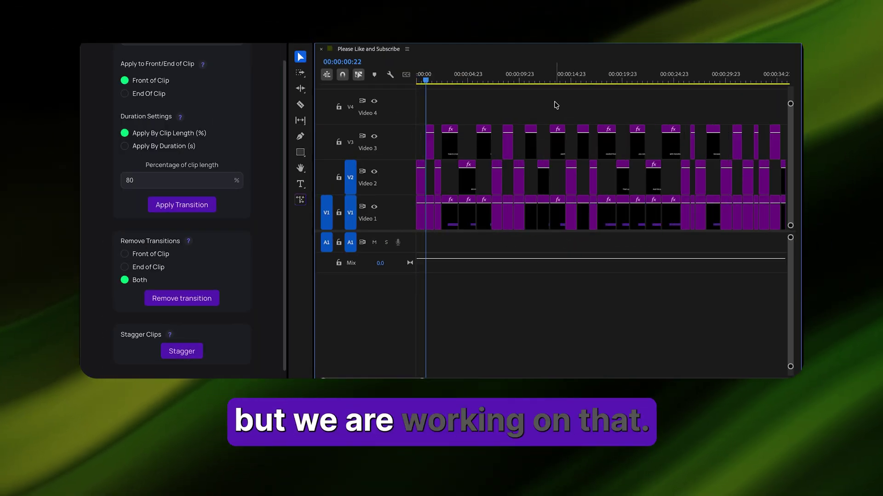
pyautogui.moveTo(554, 102); pyautogui.dragTo(401, 186)
# Apply the transition to the front of every selected caption clip at 80% length.
pyautogui.click(204, 207)
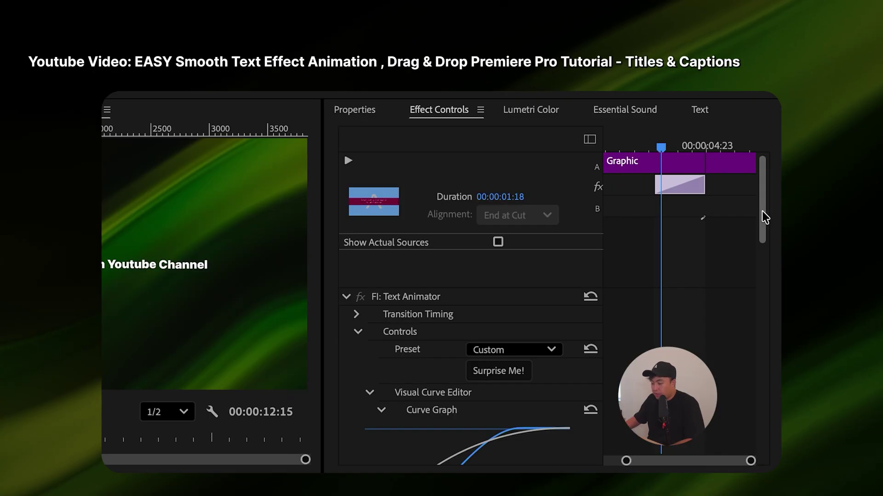
# Confirm a Push Position of -5 and play the Shorts sequence to preview the captions.
pyautogui.scroll(-5, 565, 372)
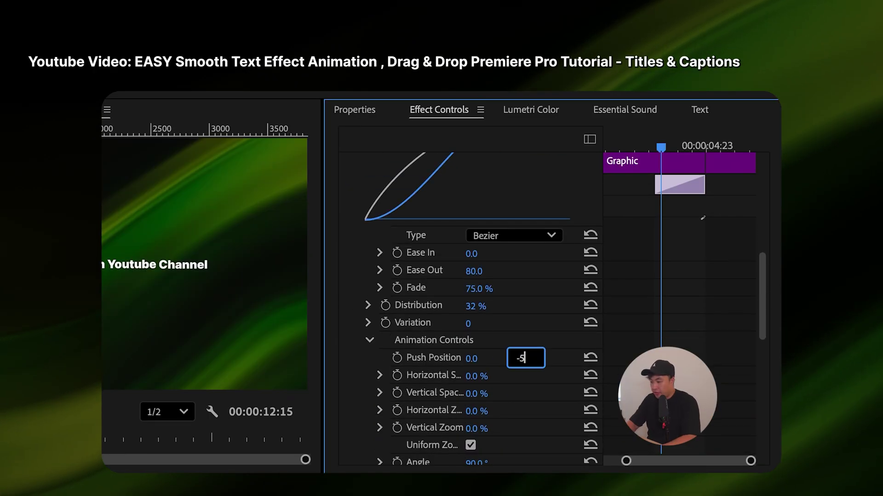
pyautogui.press('Return')
pyautogui.scroll(-10, 469, 280)
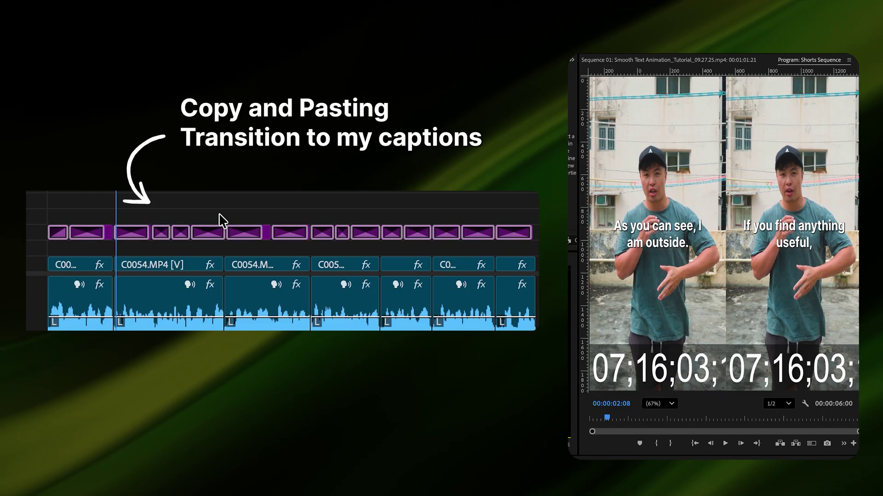
pyautogui.press('space')
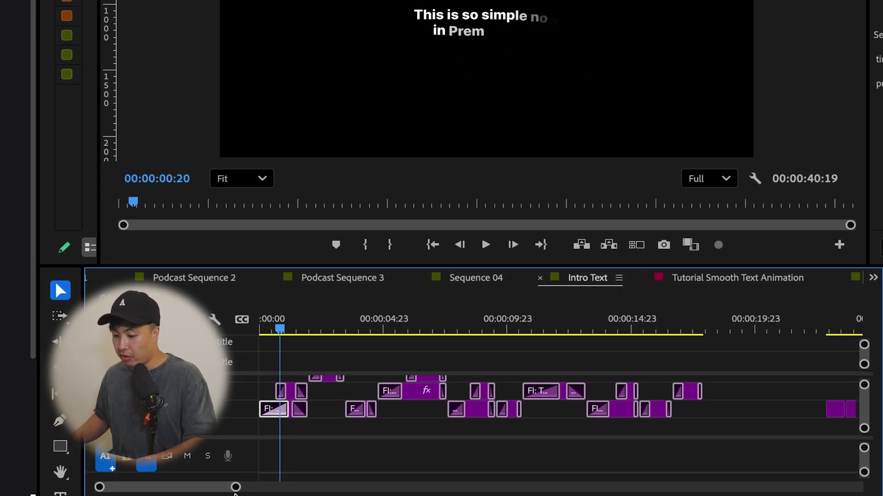
# Add the Text Animator transition to all word clips and show one transition's settings in Effect Controls.
pyautogui.hscroll(5, 202, 488)
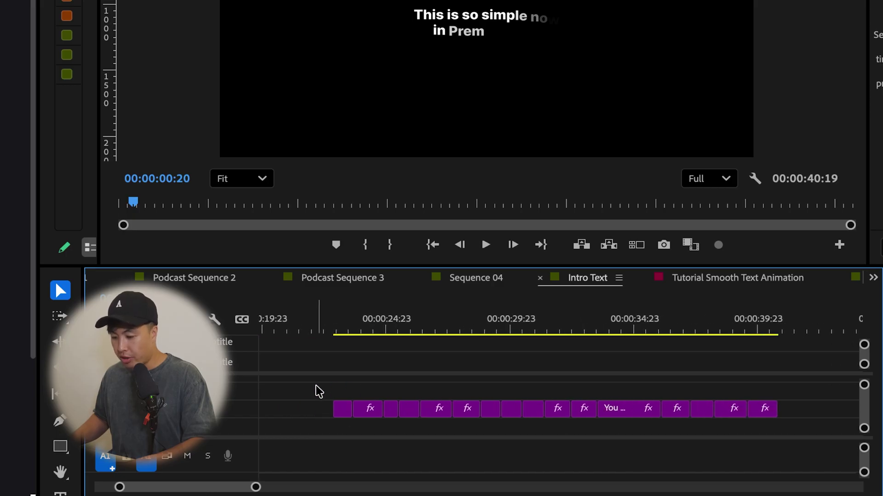
pyautogui.moveTo(308, 385); pyautogui.dragTo(808, 447)
pyautogui.press('Down')
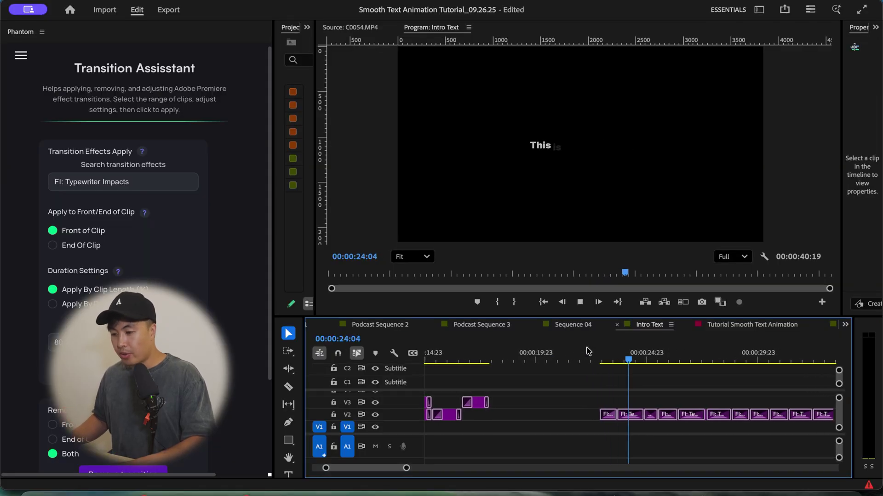
pyautogui.click(587, 350)
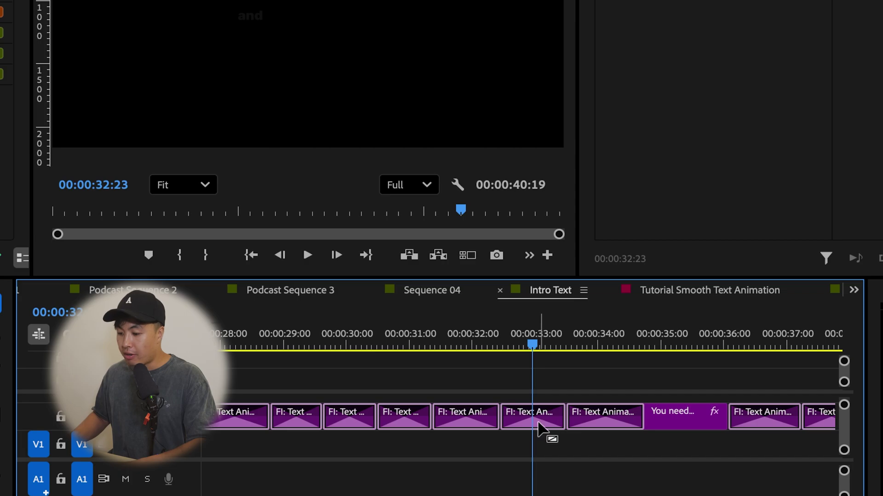
pyautogui.click(538, 423)
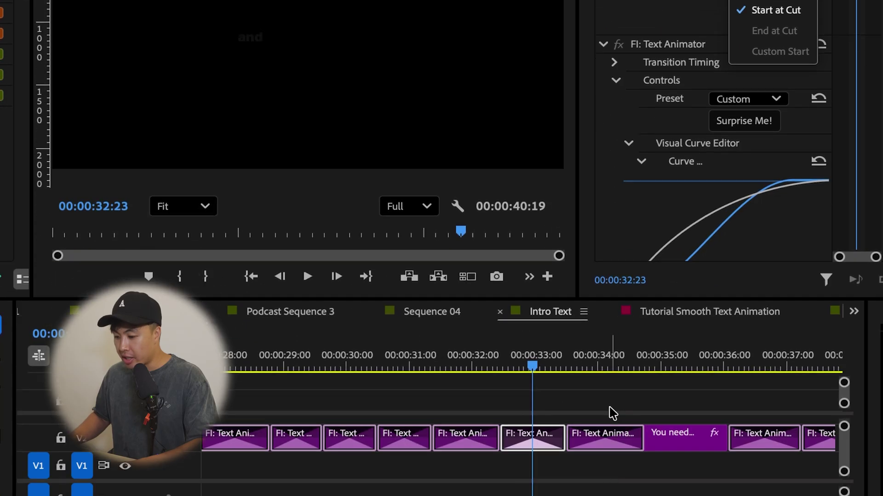
# Preview the sequence, then place FI: Pop Motion Impacts from a 'pop' search onto a V2 word edit.
pyautogui.press('-')
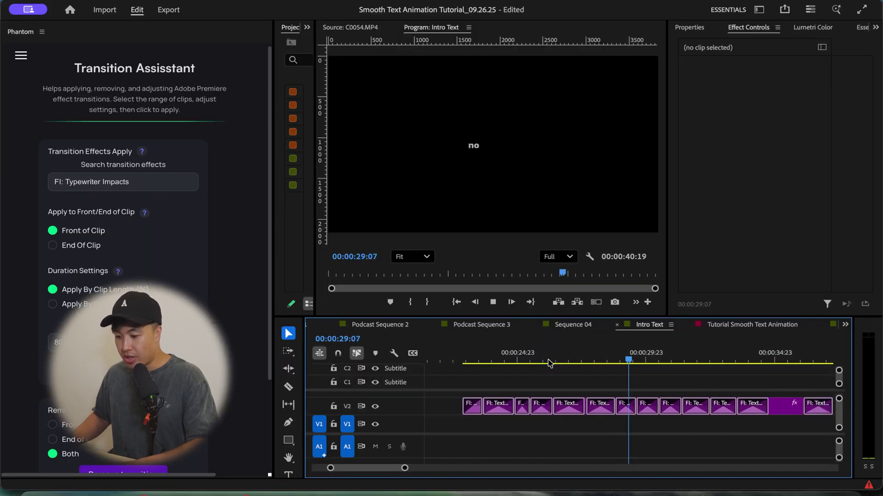
pyautogui.press('space')
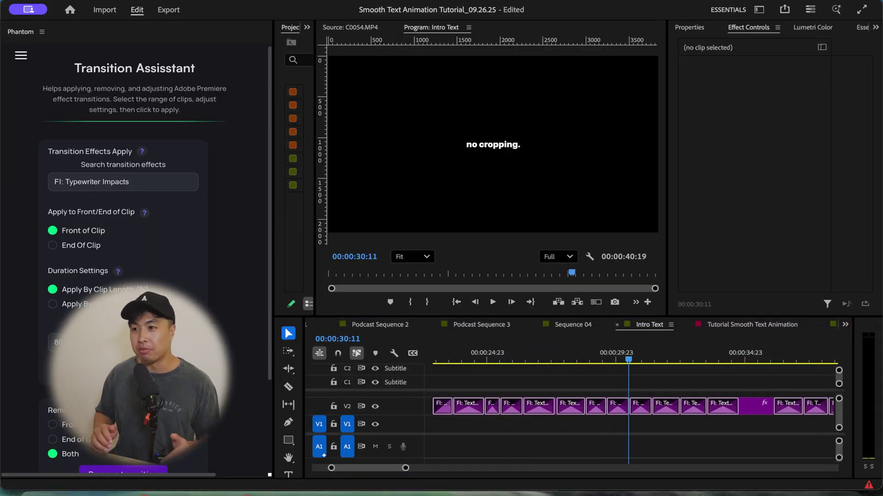
pyautogui.press('-')
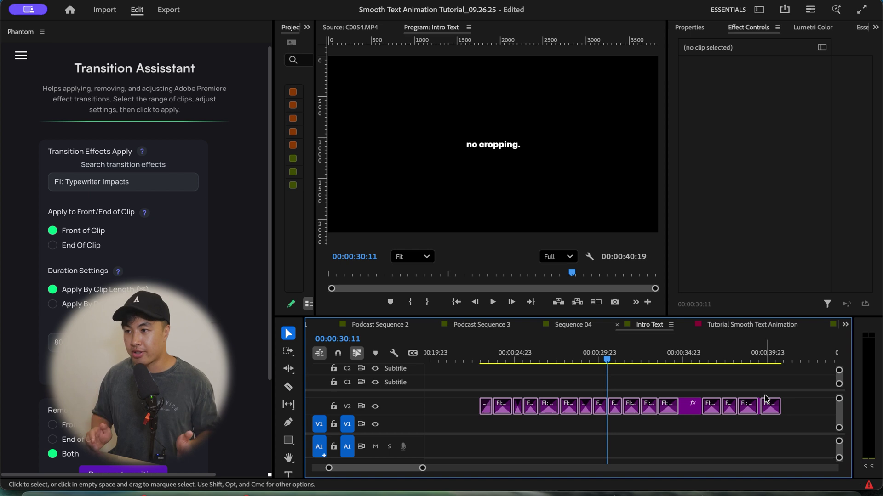
pyautogui.hotkey('shift', '7')
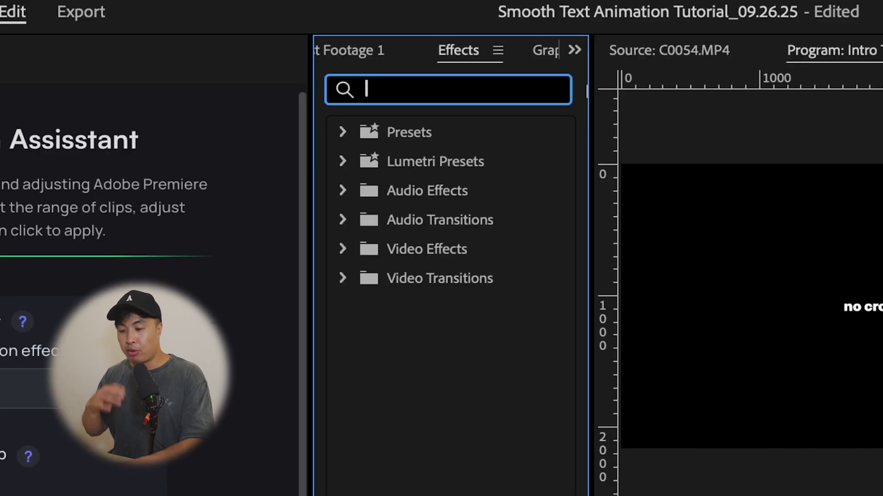
pyautogui.write('pop')
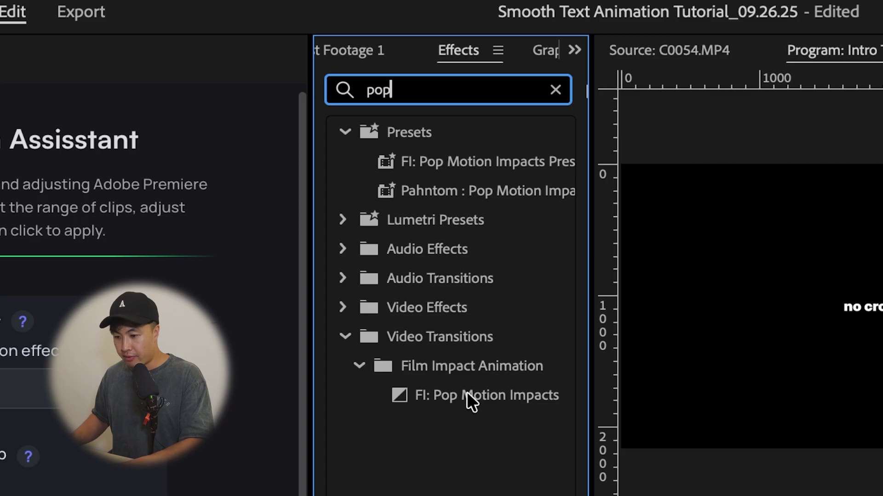
pyautogui.moveTo(470, 398); pyautogui.dragTo(411, 444)
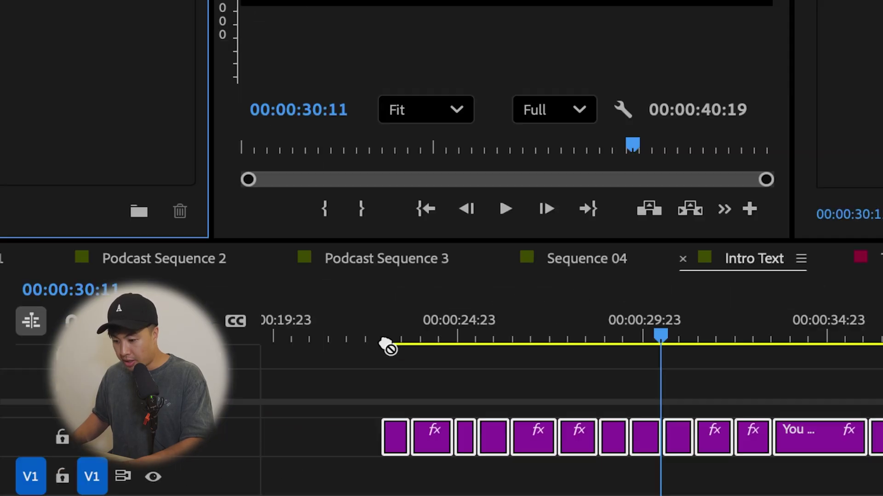
pyautogui.scroll(2, 416, 467)
pyautogui.moveTo(403, 373); pyautogui.dragTo(400, 373)
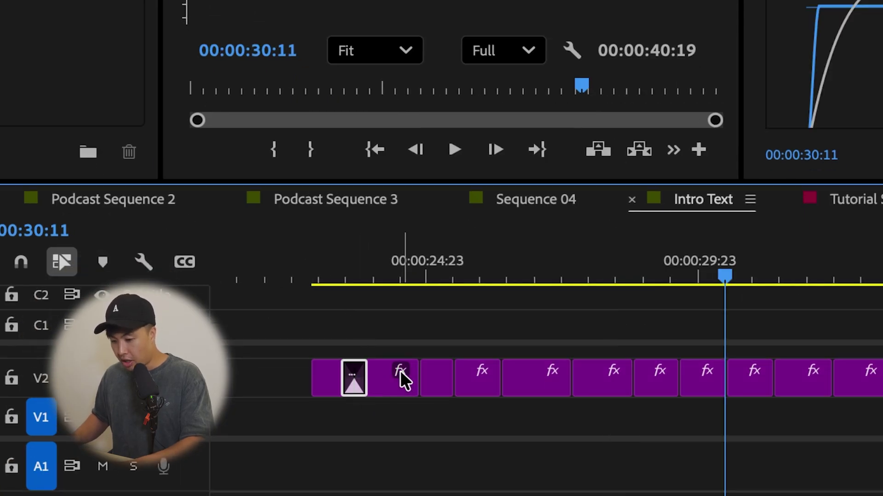
pyautogui.scroll(-5, 400, 371)
# Select the edit points between the word clips, then play back the pop-animated captions.
pyautogui.moveTo(712, 370); pyautogui.dragTo(366, 403)
pyautogui.click(554, 411)
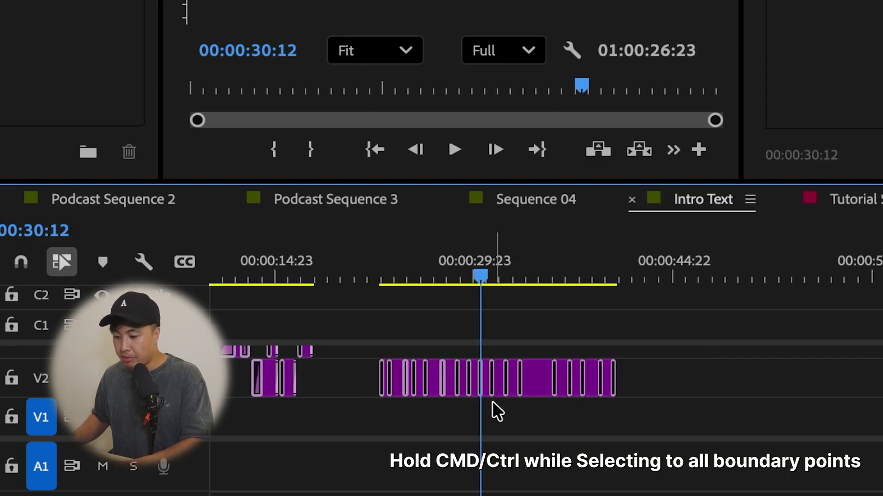
pyautogui.scroll(2, 396, 374)
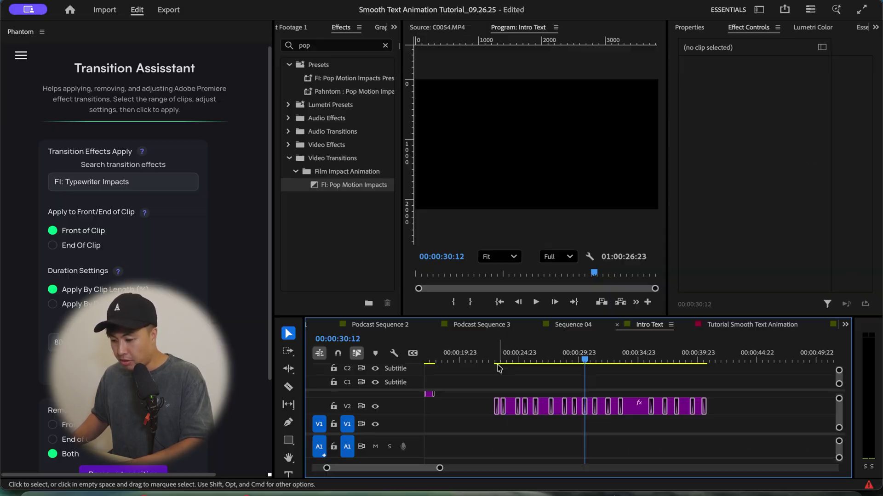
pyautogui.scroll(2, 495, 362)
pyautogui.press('space')
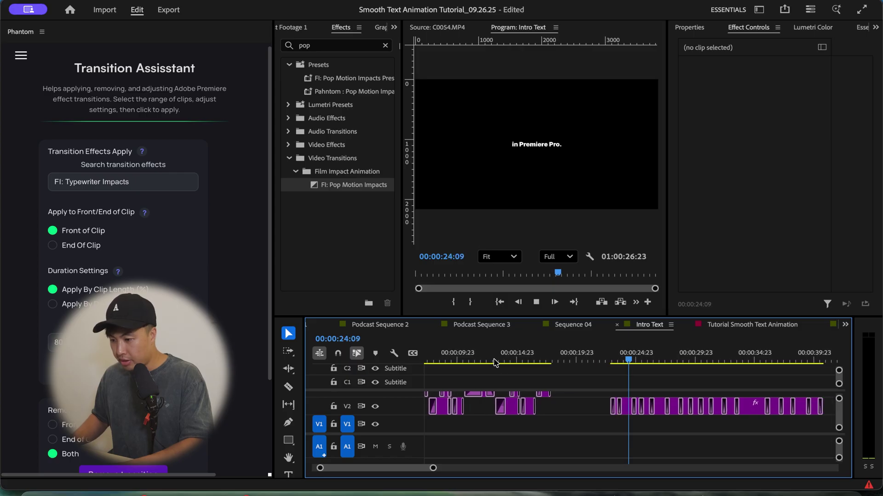
pyautogui.press('space')
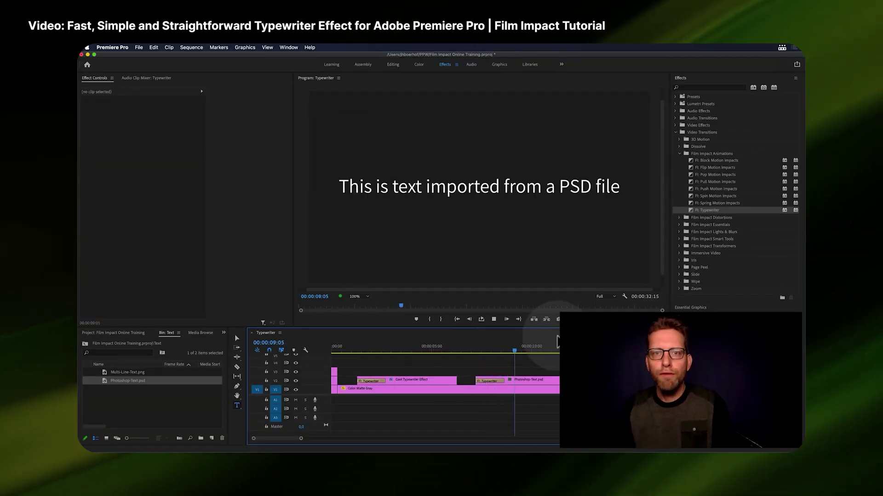
# Put FI: Typewriter Impacts on the 'Like & Subsribe' clip's start, lengthen it to about 1:16, and play.
pyautogui.press('space')
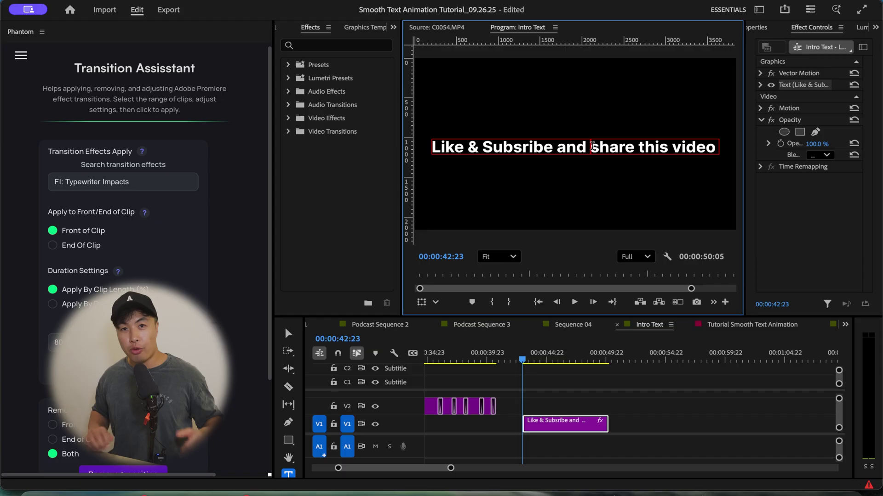
pyautogui.click(366, 48)
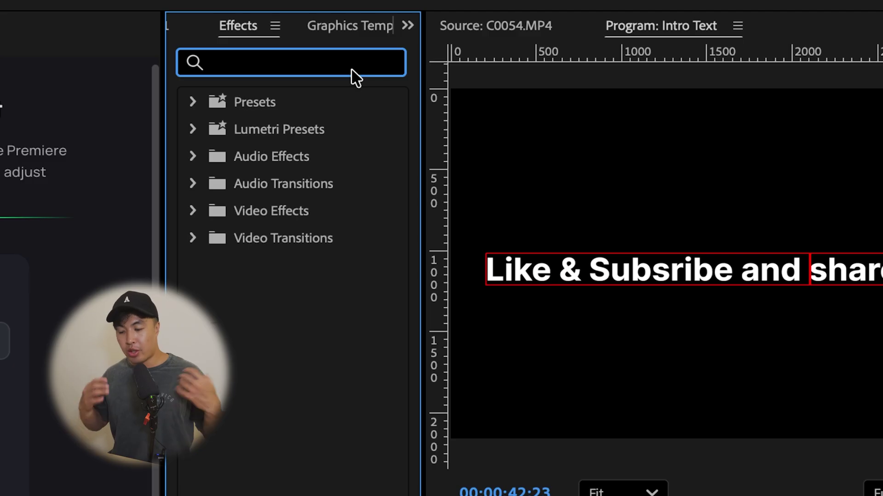
pyautogui.write('type')
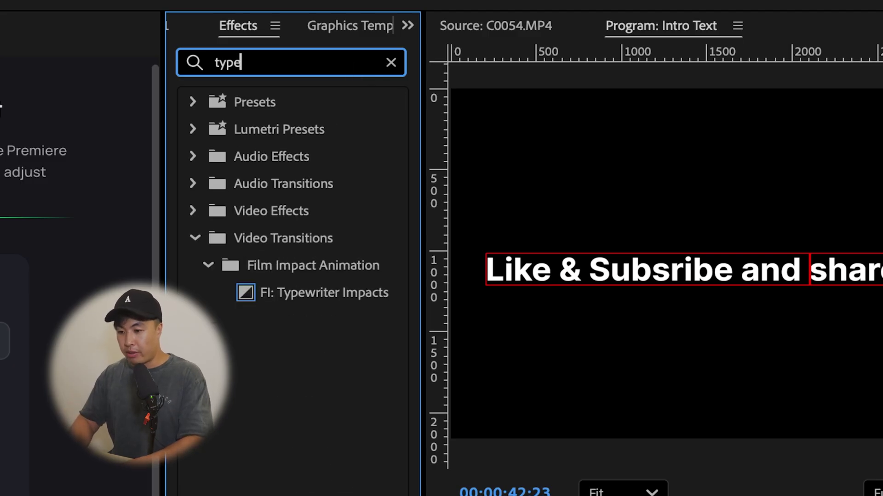
pyautogui.moveTo(304, 292); pyautogui.dragTo(455, 399)
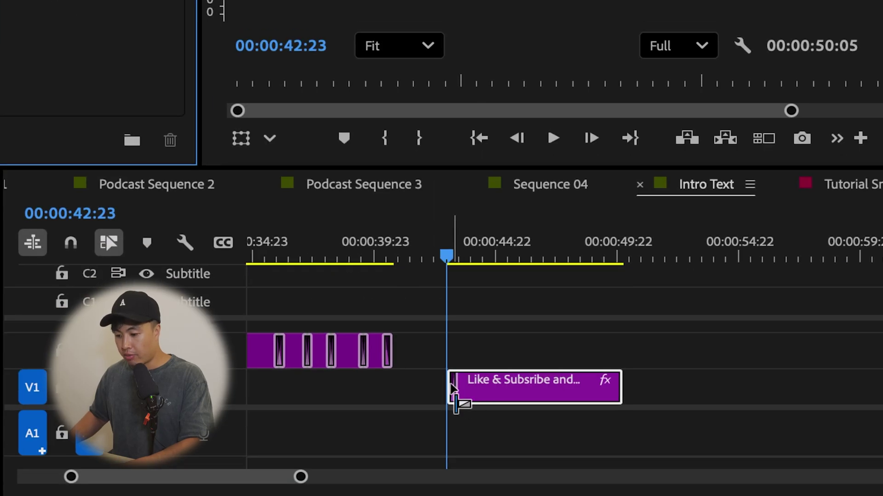
pyautogui.press('=')
pyautogui.moveTo(386, 390); pyautogui.dragTo(542, 388)
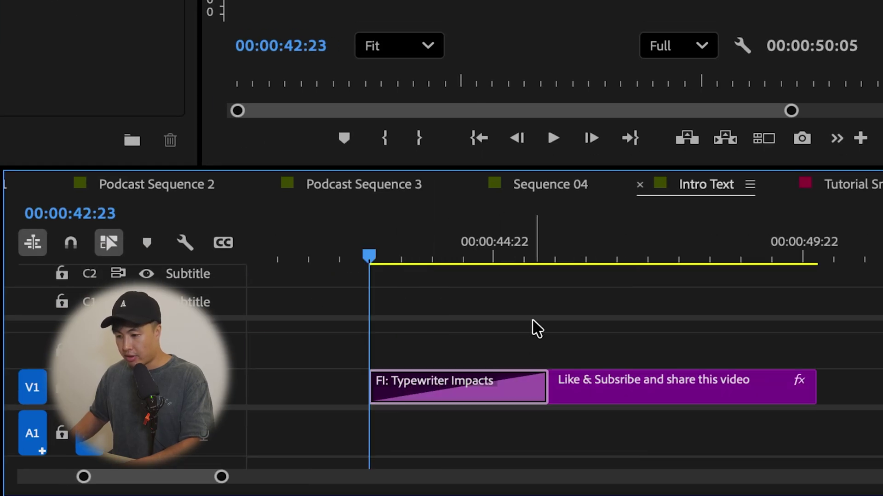
pyautogui.press('space')
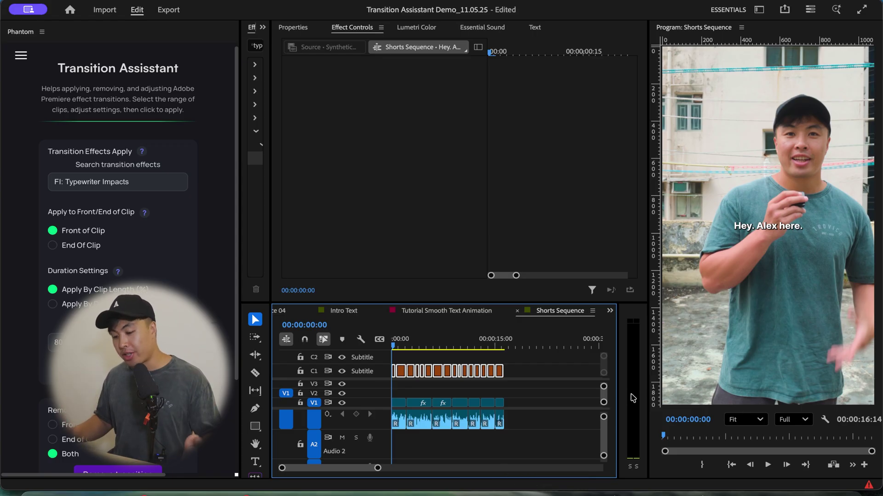
# Upgrade the captions to graphic clips on V4 and play back the sequence.
pyautogui.click(529, 371)
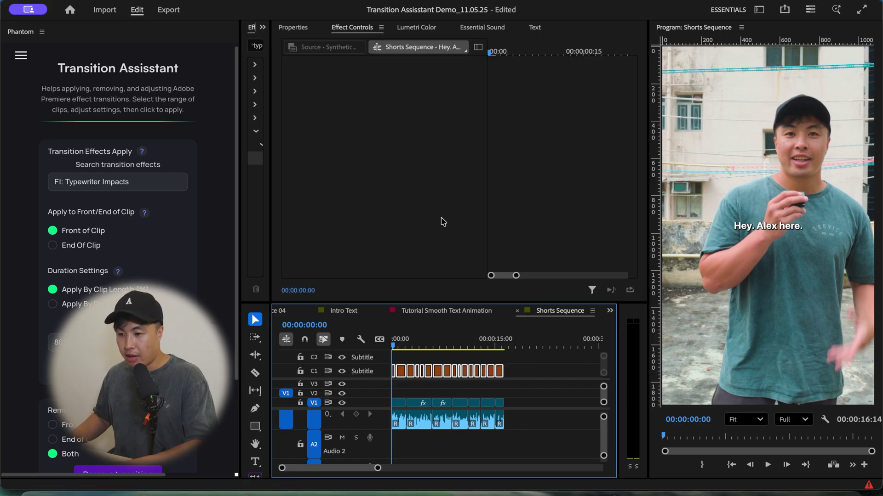
pyautogui.click(326, 1)
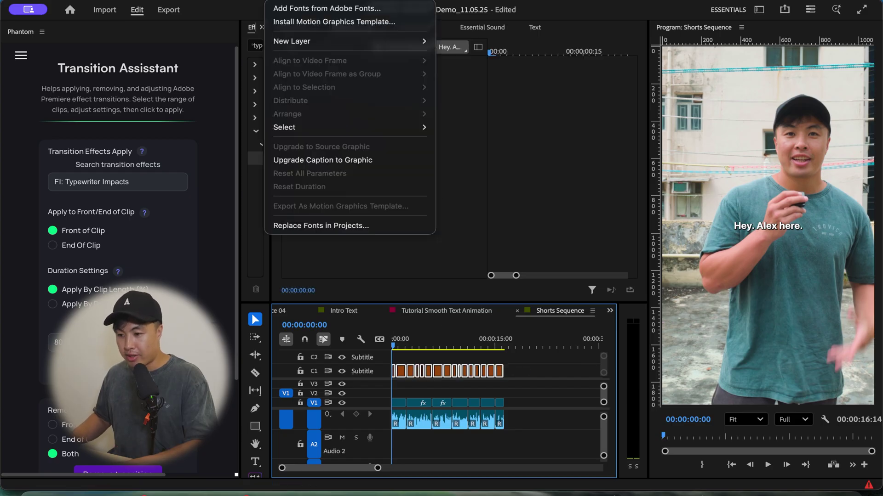
pyautogui.click(325, 160)
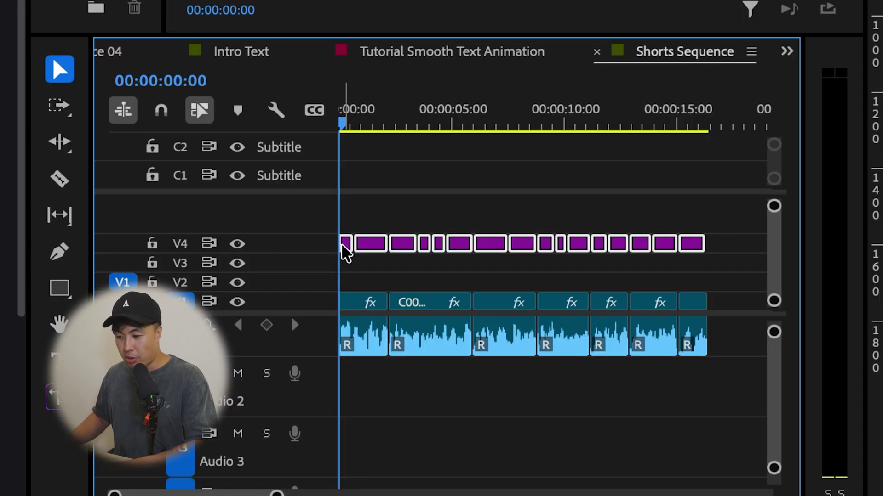
pyautogui.scroll(3, 311, 216)
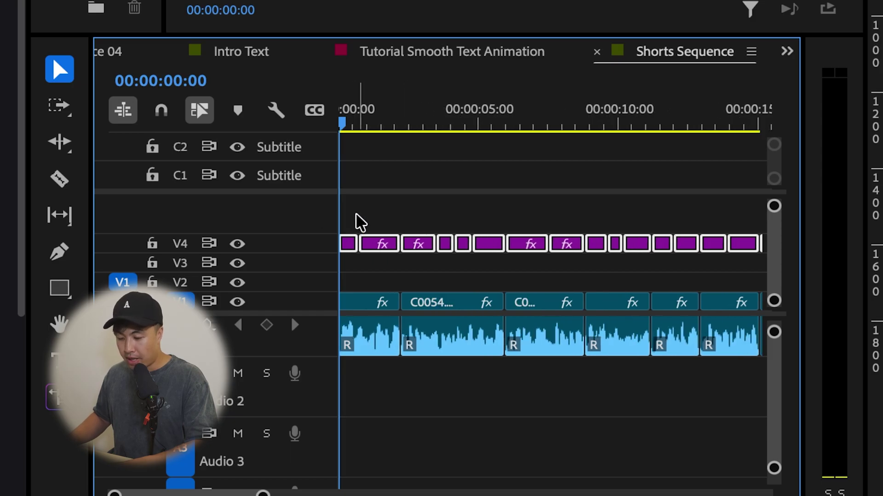
pyautogui.scroll(-2, 358, 222)
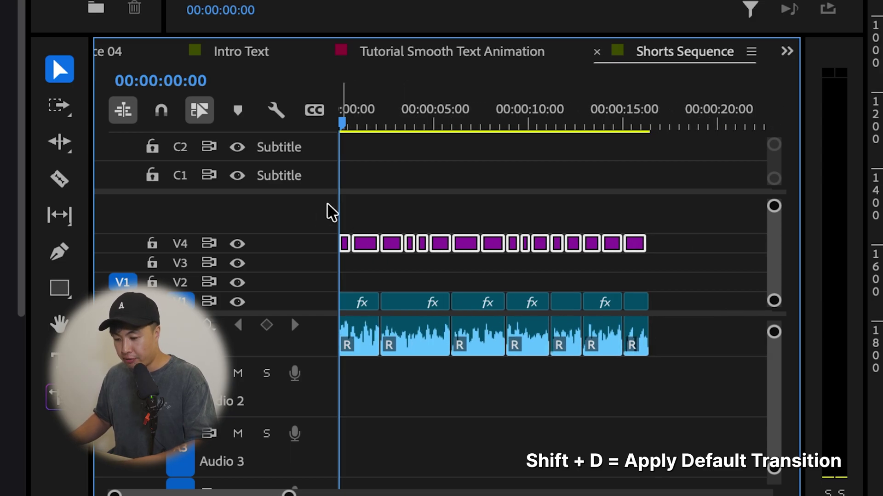
pyautogui.scroll(2, 334, 214)
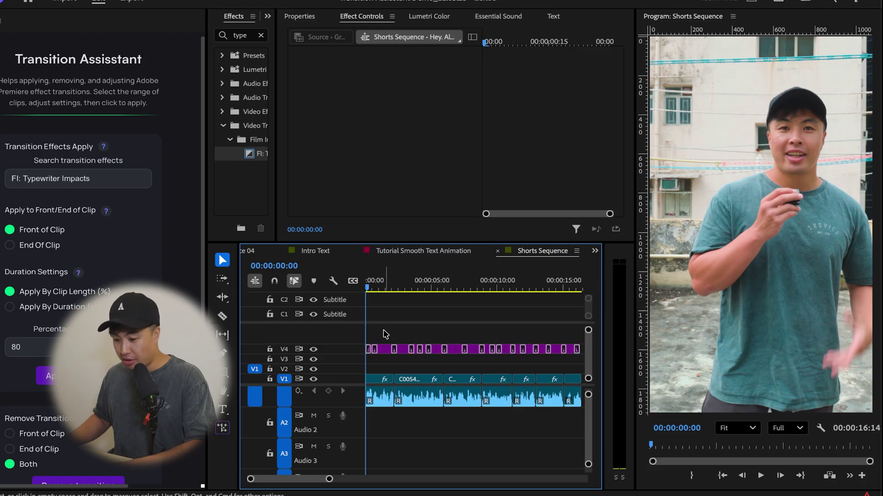
pyautogui.press('space')
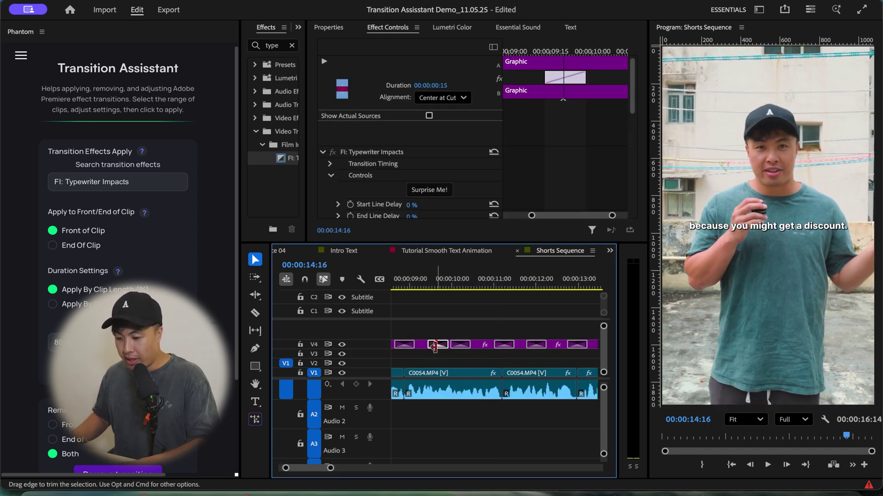
# Set a V4 typewriter transition's Alignment to End at Cut.
pyautogui.click(439, 329)
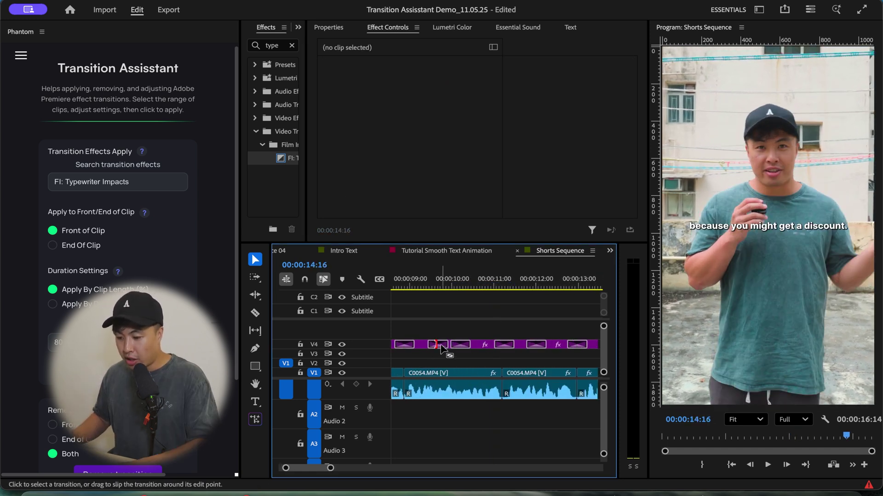
pyautogui.click(438, 344)
pyautogui.click(448, 98)
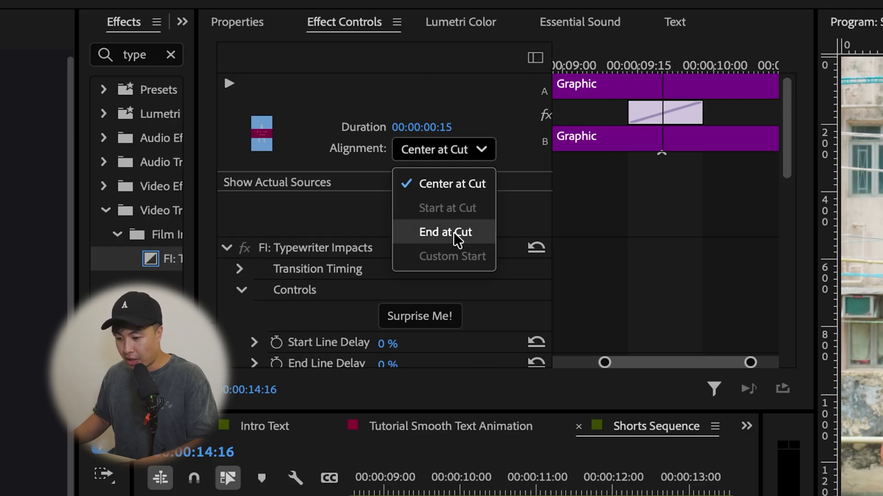
pyautogui.click(445, 232)
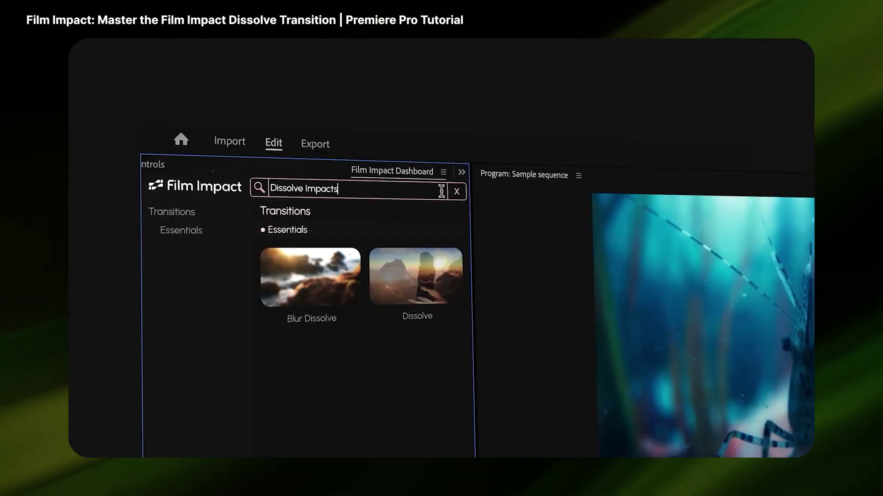
# Clear the transition search and open the Essentials transitions category.
pyautogui.click(461, 188)
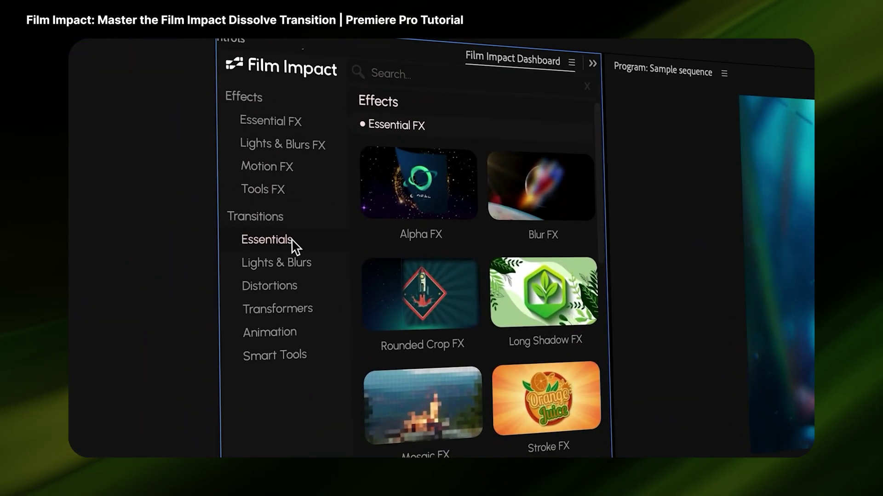
pyautogui.click(295, 247)
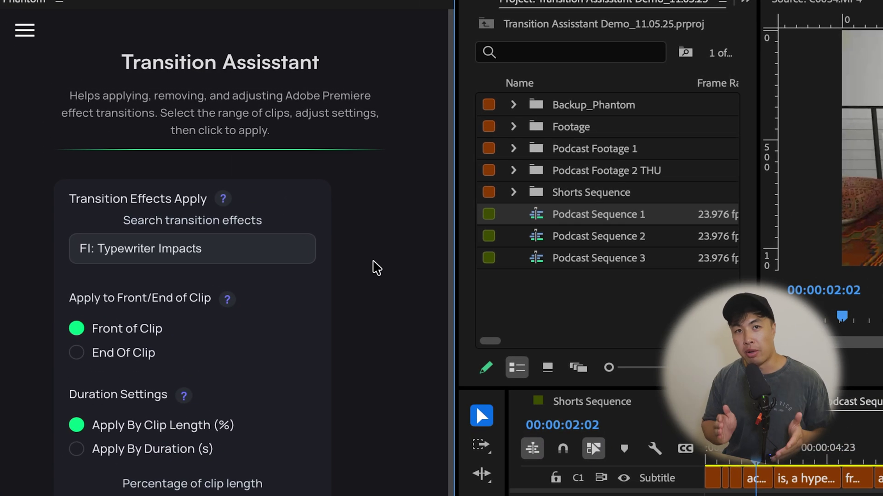
# Switch the Phantom panel to Transition Assistant via Silence Remover, then play the Intro Text sequence.
pyautogui.click(25, 30)
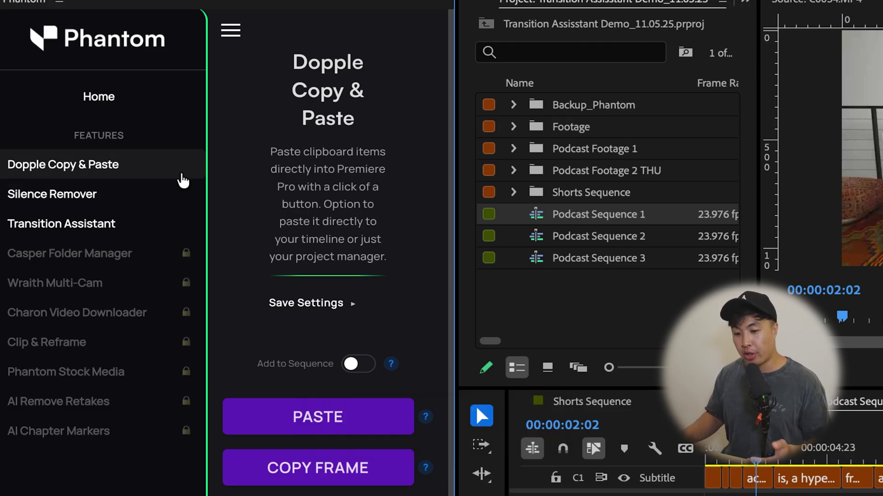
pyautogui.click(182, 189)
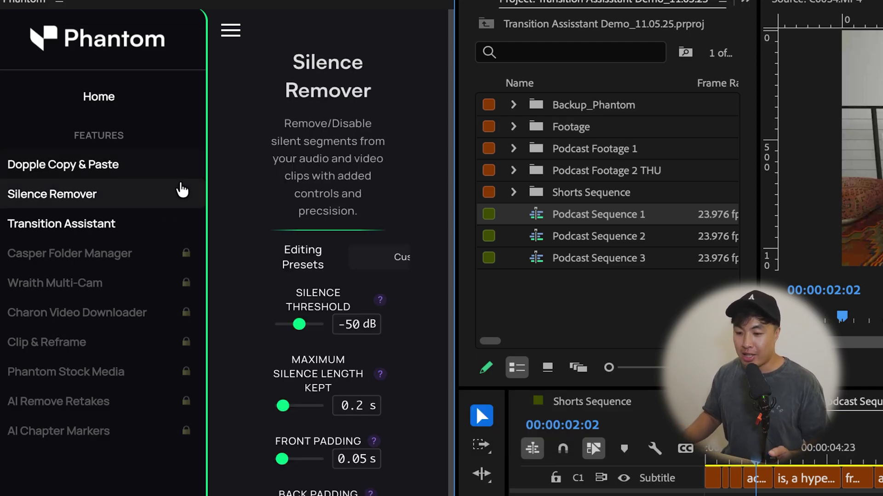
pyautogui.click(173, 222)
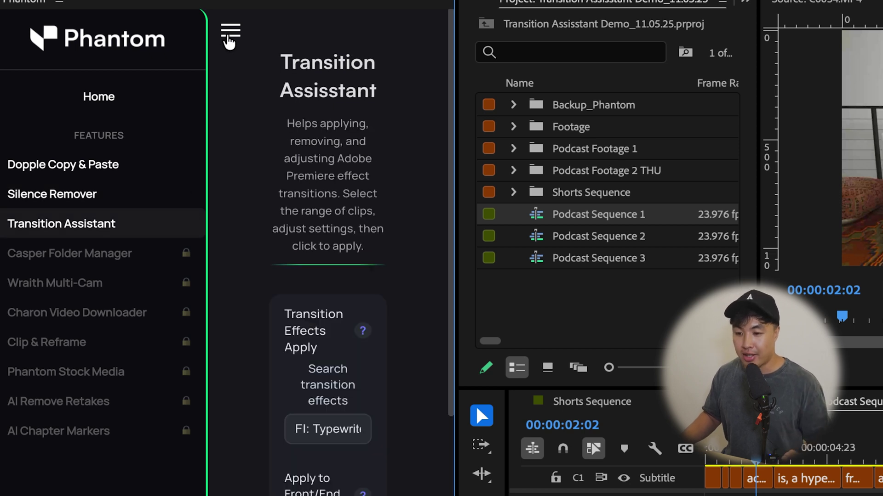
pyautogui.click(222, 38)
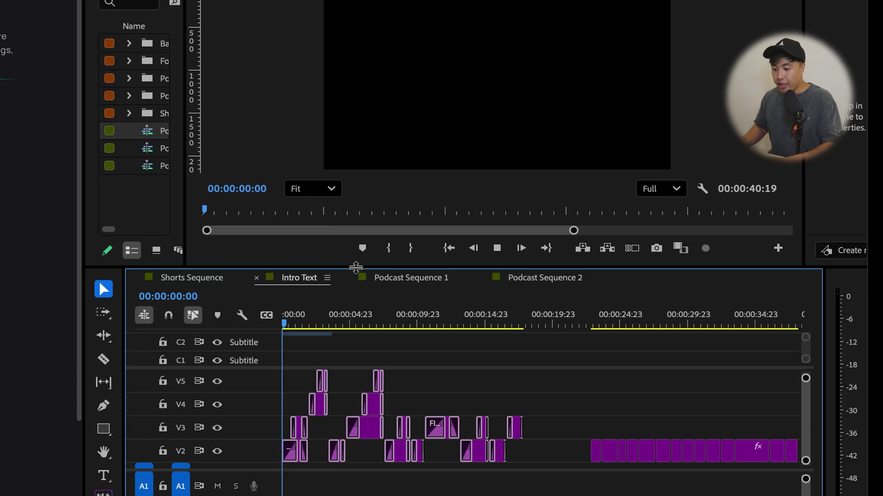
pyautogui.press('space')
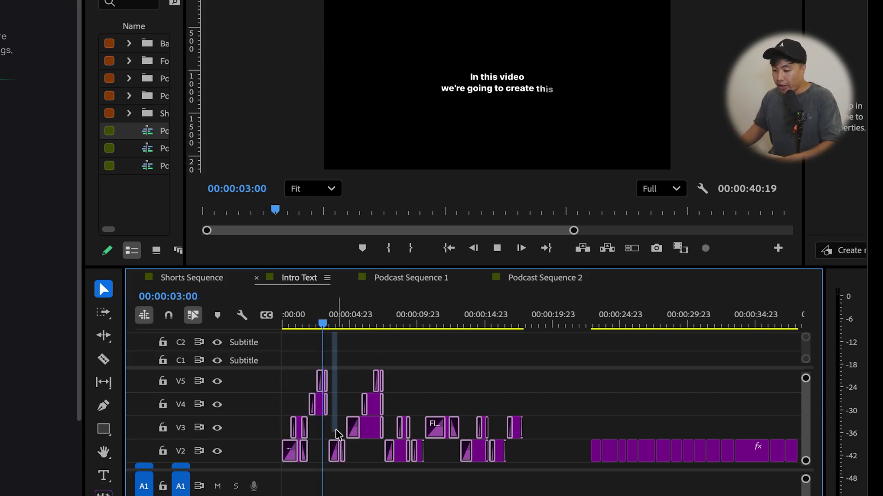
pyautogui.scroll(6, 339, 410)
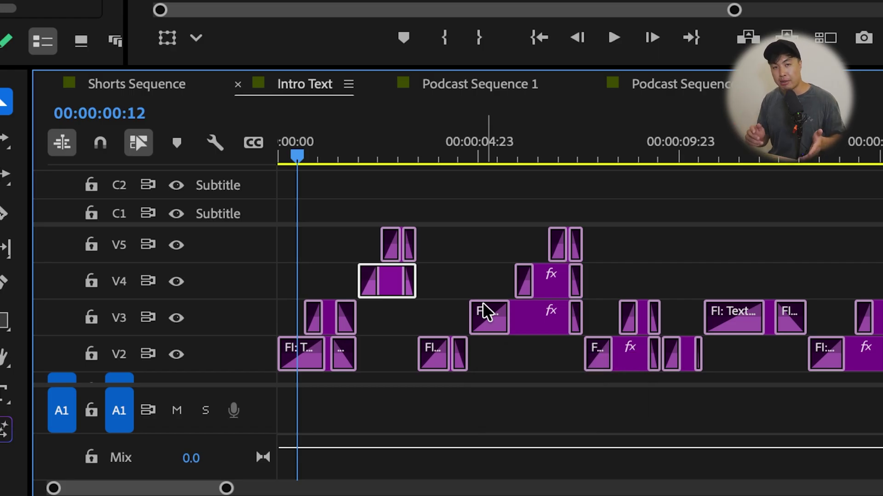
pyautogui.press('space')
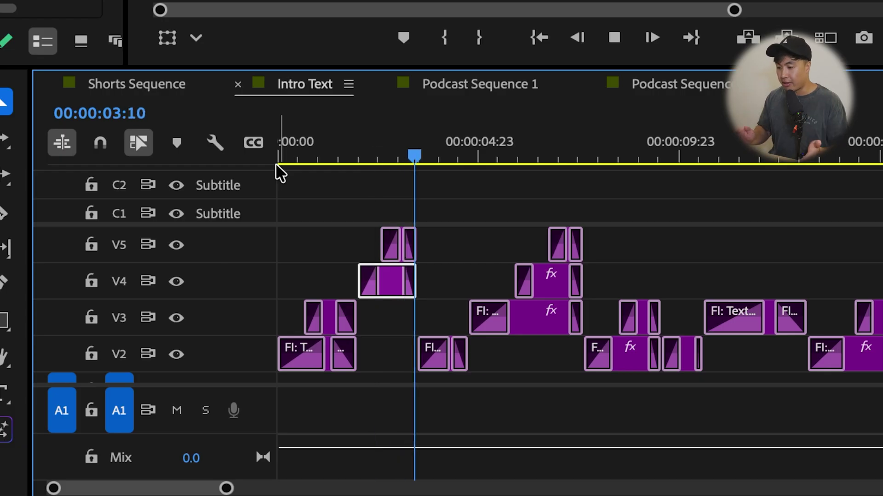
pyautogui.press('space')
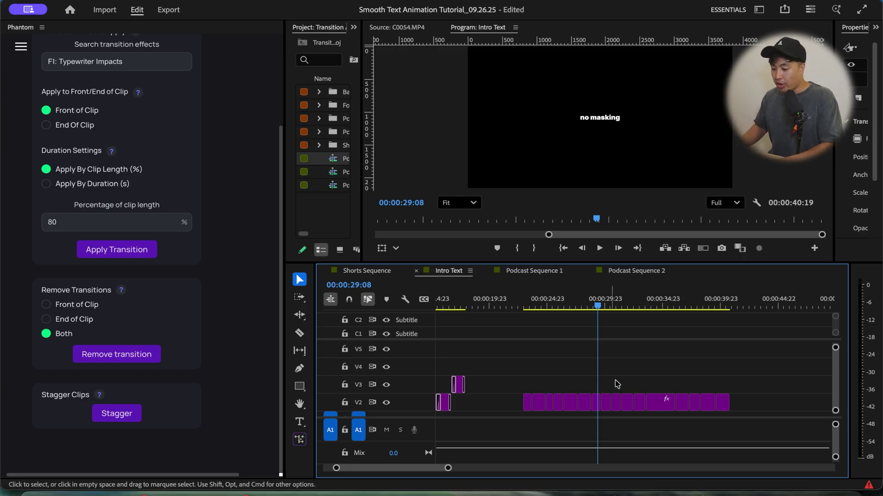
# Stagger the V2 captions, move the V3 clips back to V2 with Alt+Down, then restagger across V2–V4.
pyautogui.moveTo(756, 384); pyautogui.dragTo(522, 420)
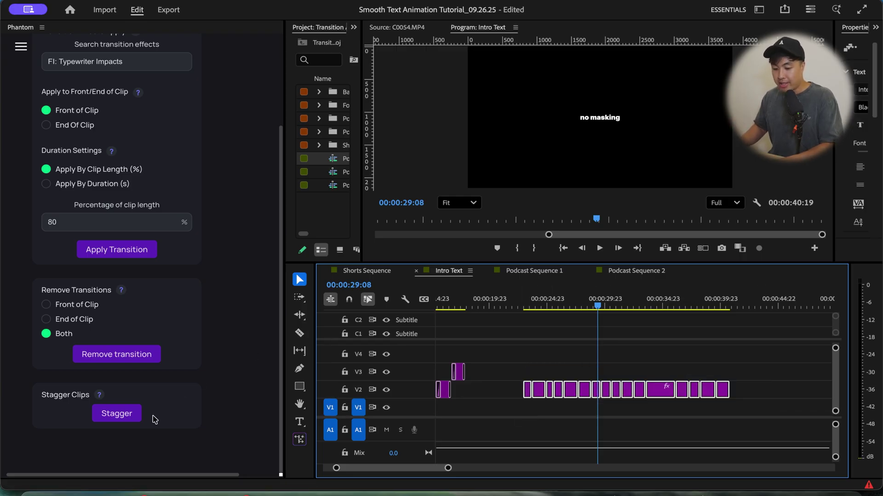
pyautogui.click(134, 417)
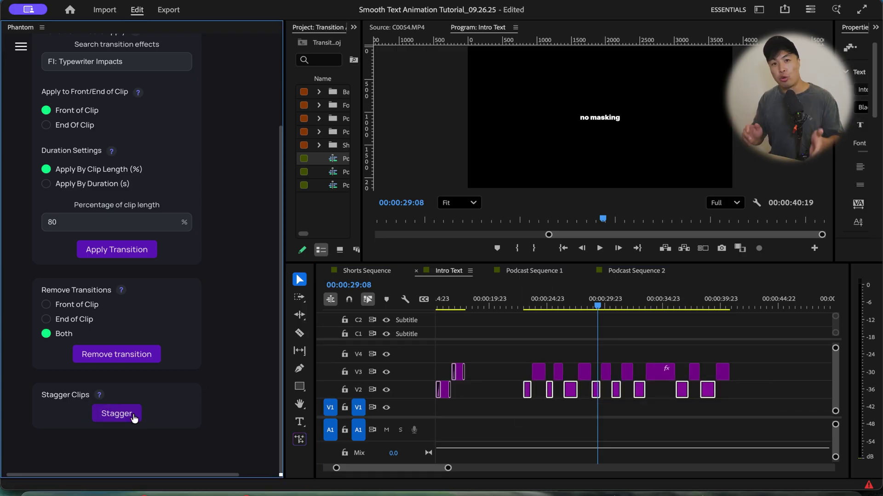
pyautogui.click(538, 361)
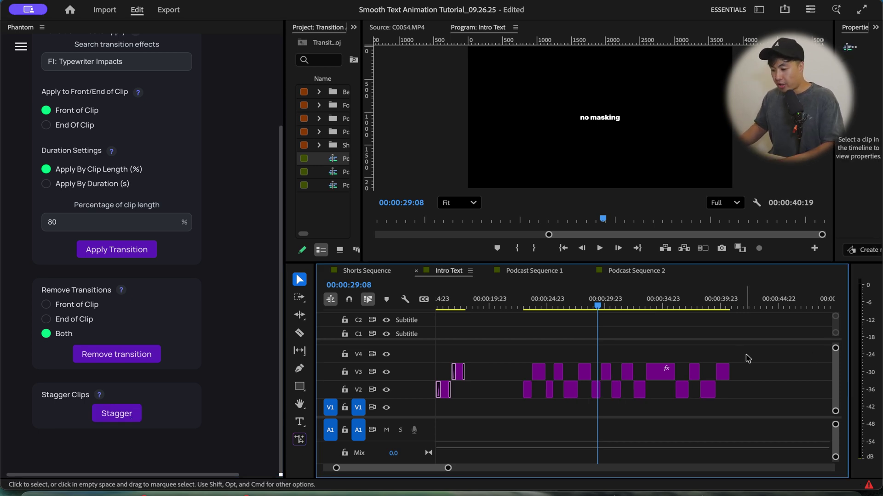
pyautogui.moveTo(748, 359); pyautogui.dragTo(520, 379)
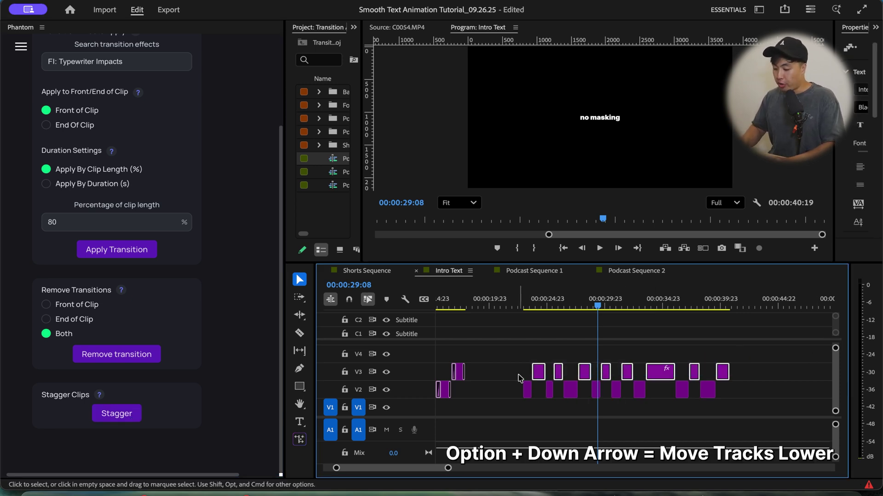
pyautogui.hotkey('alt', 'Down')
pyautogui.click(519, 378)
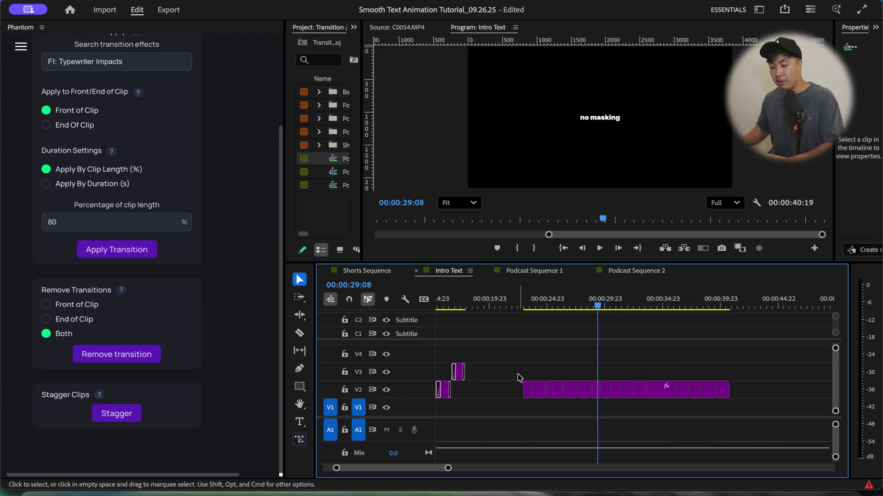
pyautogui.moveTo(756, 376); pyautogui.dragTo(517, 408)
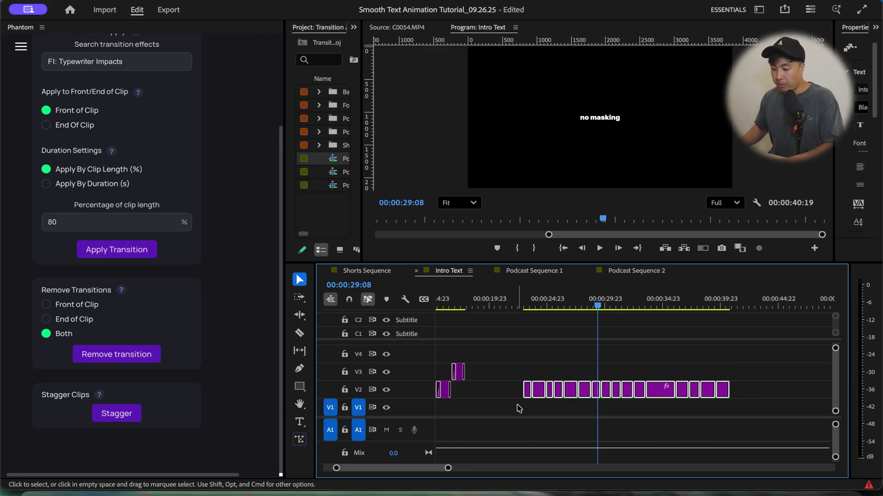
pyautogui.click(111, 415)
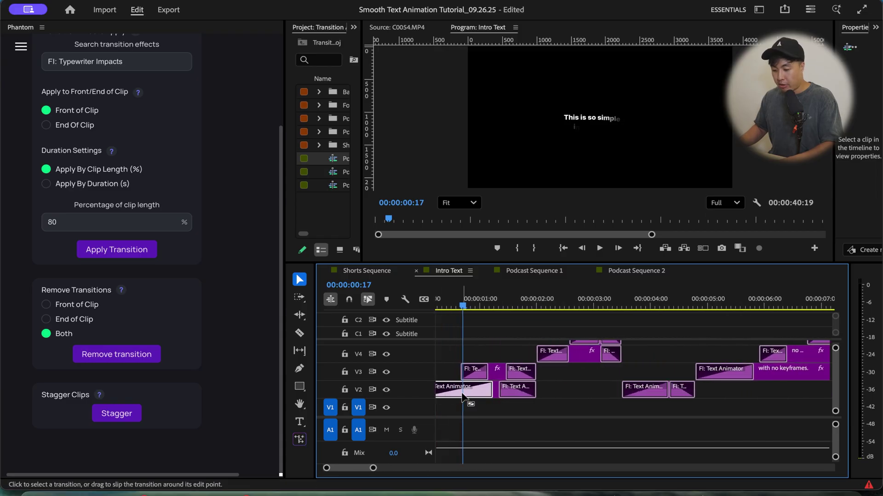
# Shorten the typewriter transition on the first V2 caption clip and select it.
pyautogui.moveTo(357, 469); pyautogui.dragTo(389, 474)
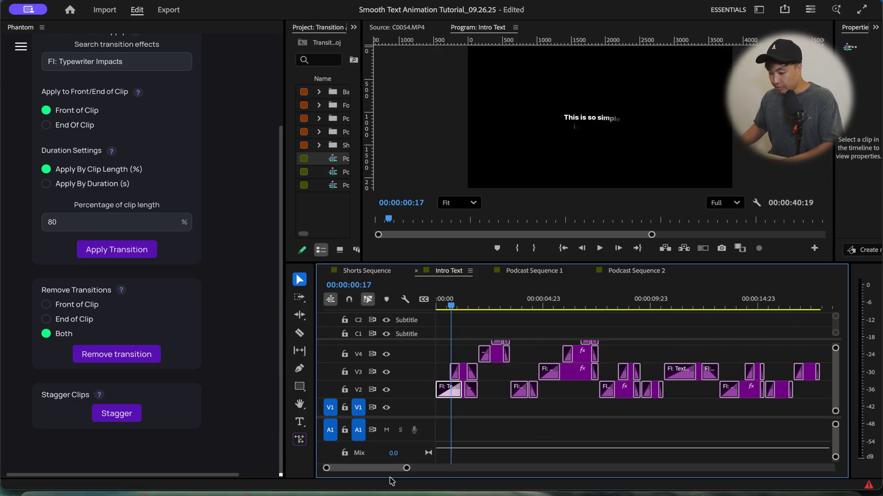
pyautogui.scroll(-5, 505, 396)
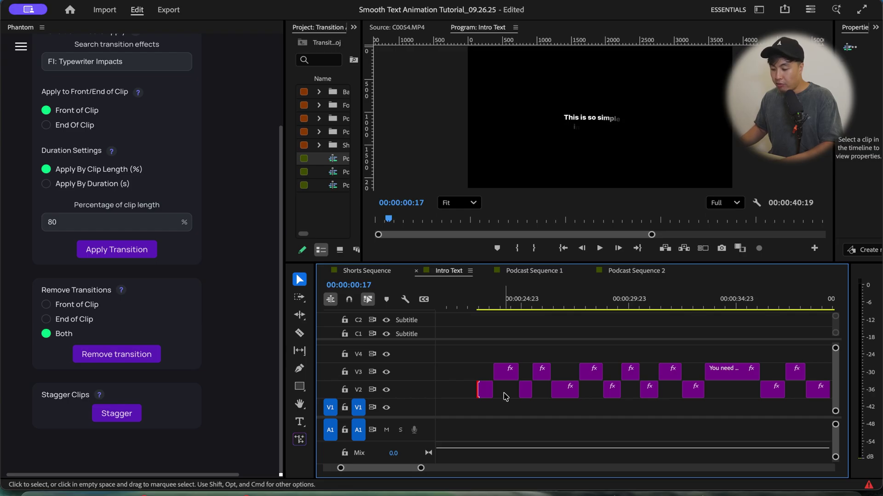
pyautogui.scroll(3, 492, 396)
pyautogui.moveTo(497, 389); pyautogui.dragTo(480, 390)
pyautogui.scroll(-3, 482, 394)
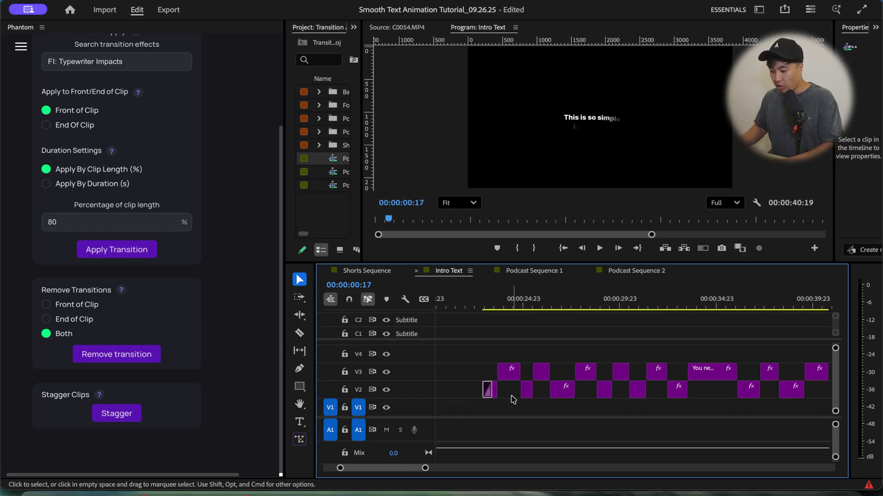
pyautogui.click(488, 393)
# Marquee-select every caption edit point on V2 and V3, then preview the typewriter animation.
pyautogui.scroll(-2, 543, 426)
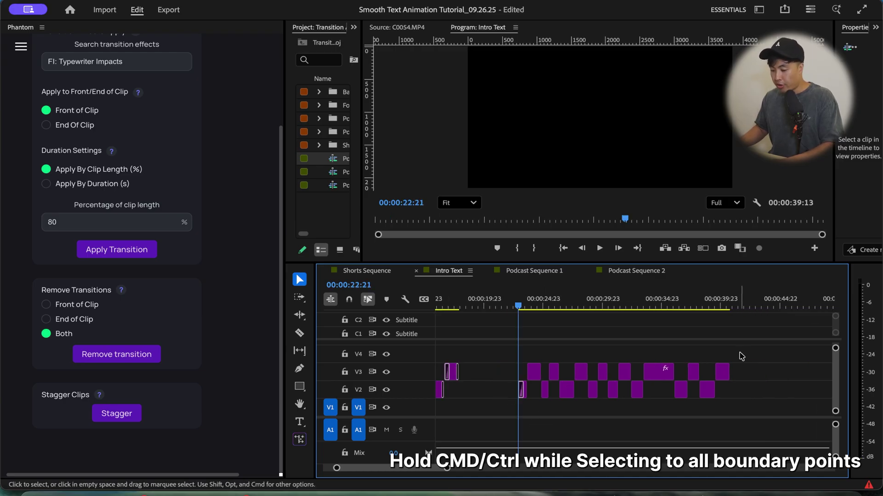
pyautogui.moveTo(748, 352); pyautogui.dragTo(518, 402)
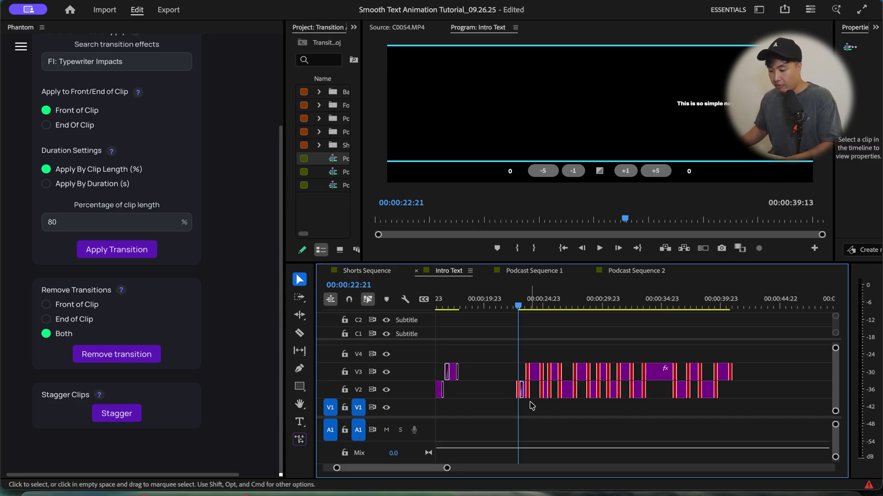
pyautogui.click(531, 405)
pyautogui.scroll(2, 528, 408)
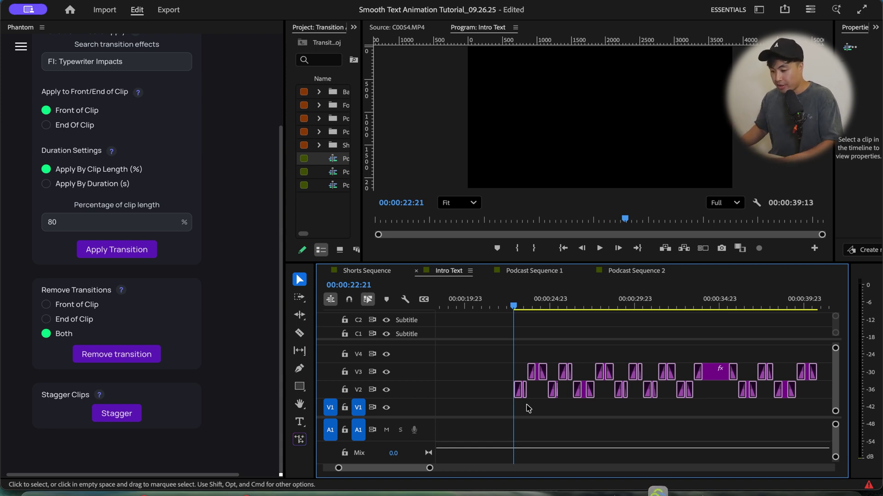
pyautogui.press('space')
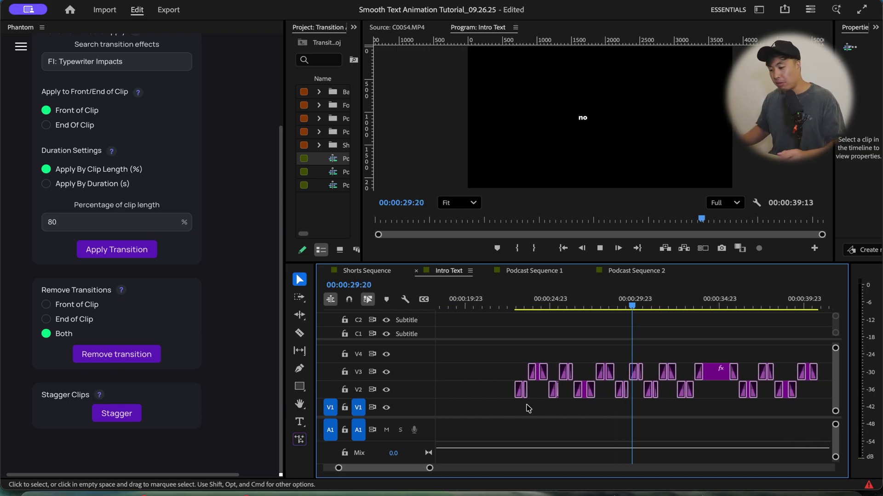
pyautogui.press('space')
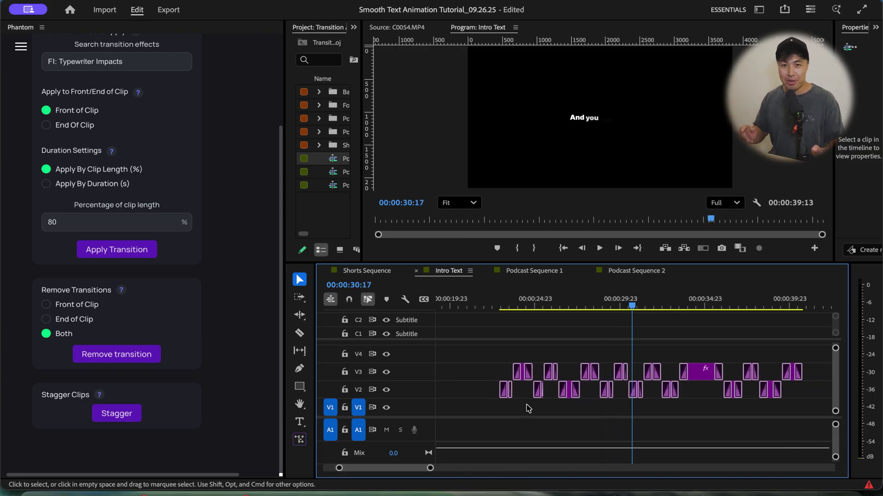
# Remove the end-of-clip transitions from all V2 and V3 caption clips and preview.
pyautogui.scroll(1, 529, 409)
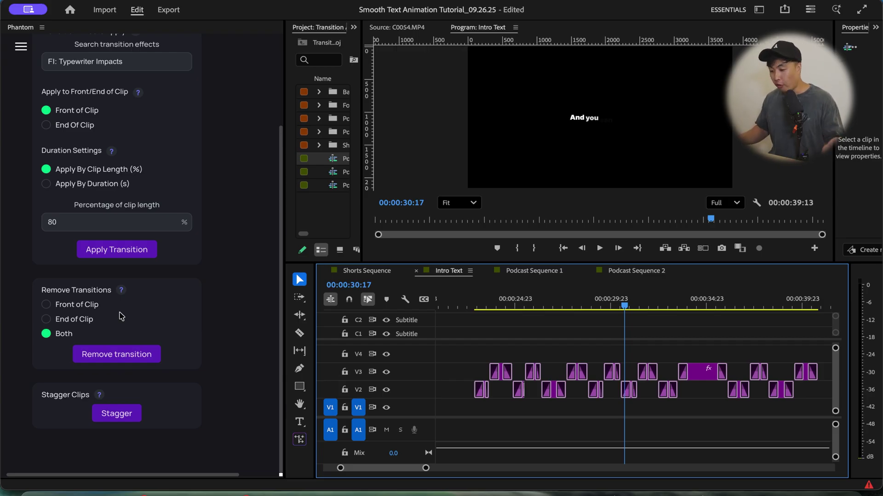
pyautogui.moveTo(819, 355); pyautogui.dragTo(464, 410)
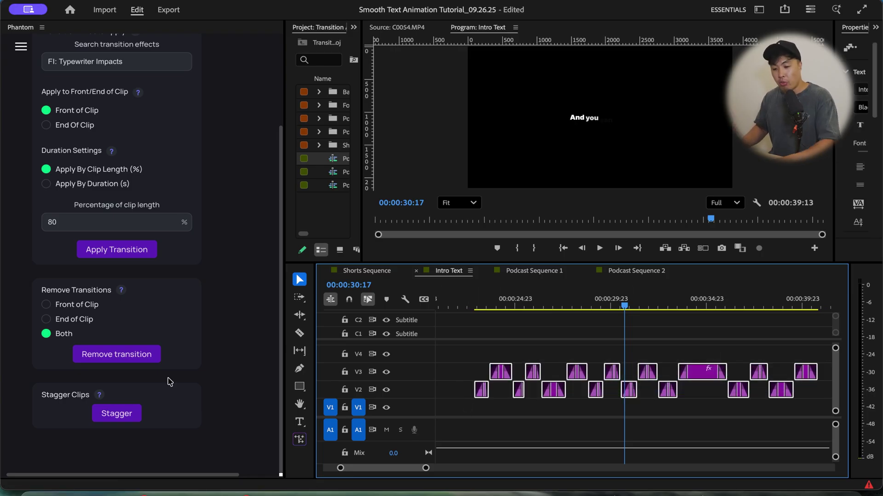
pyautogui.click(80, 322)
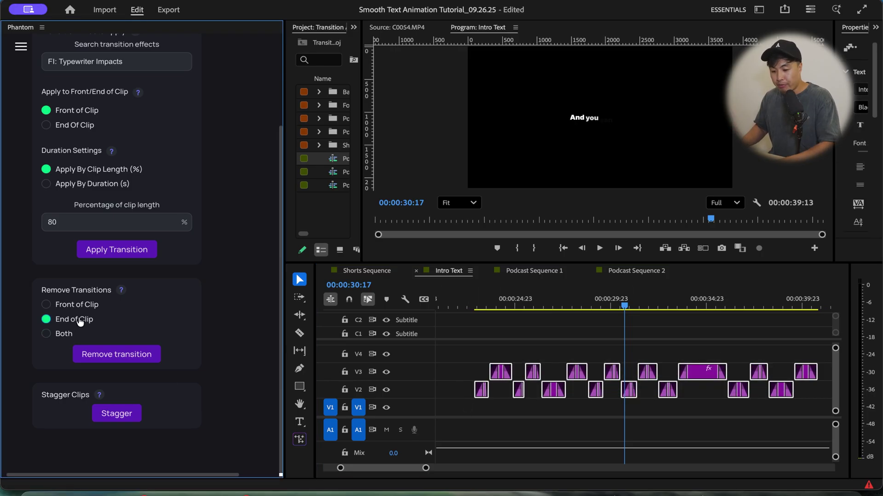
pyautogui.click(131, 360)
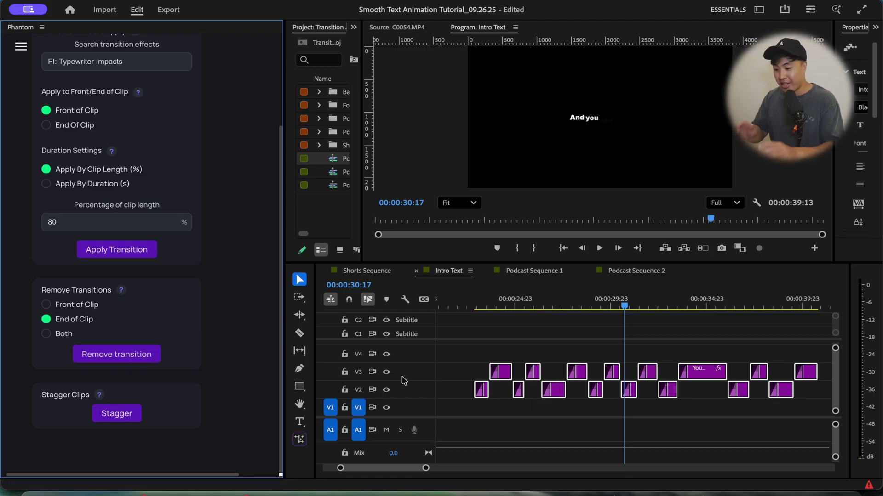
pyautogui.click(478, 309)
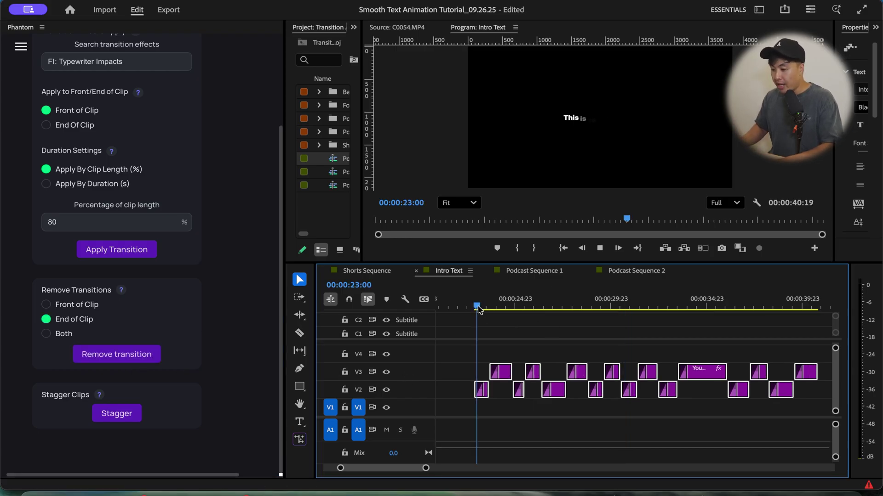
pyautogui.press('space')
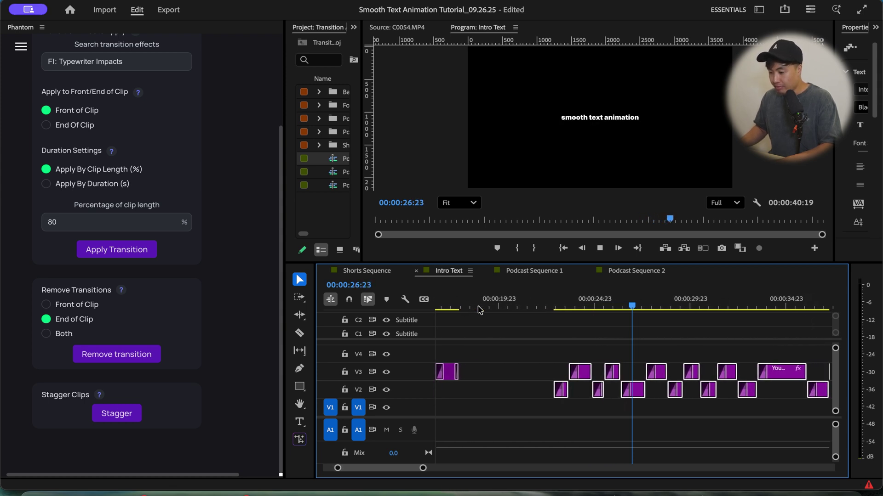
pyautogui.press('space')
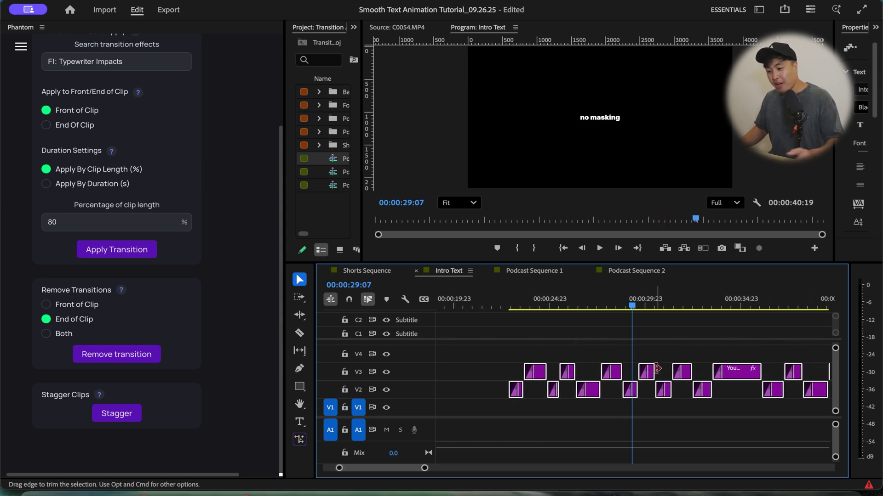
# Remove the front-of-clip transitions from all V2 and V3 caption clips.
pyautogui.press('-')
pyautogui.press('=')
pyautogui.click(534, 351)
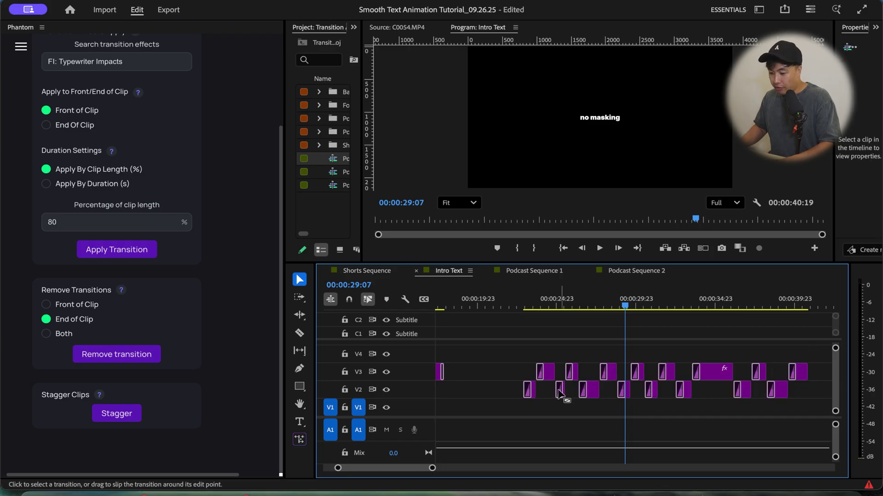
pyautogui.moveTo(504, 345); pyautogui.dragTo(796, 404)
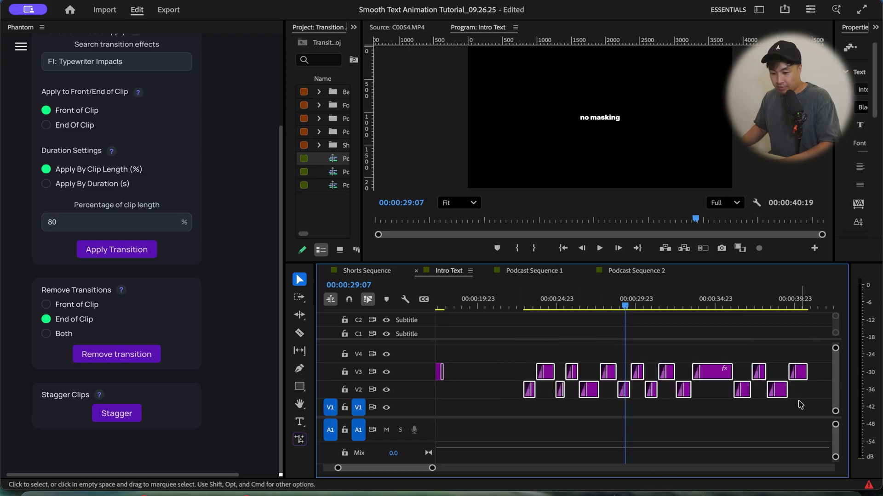
pyautogui.click(77, 306)
pyautogui.click(101, 358)
pyautogui.click(744, 360)
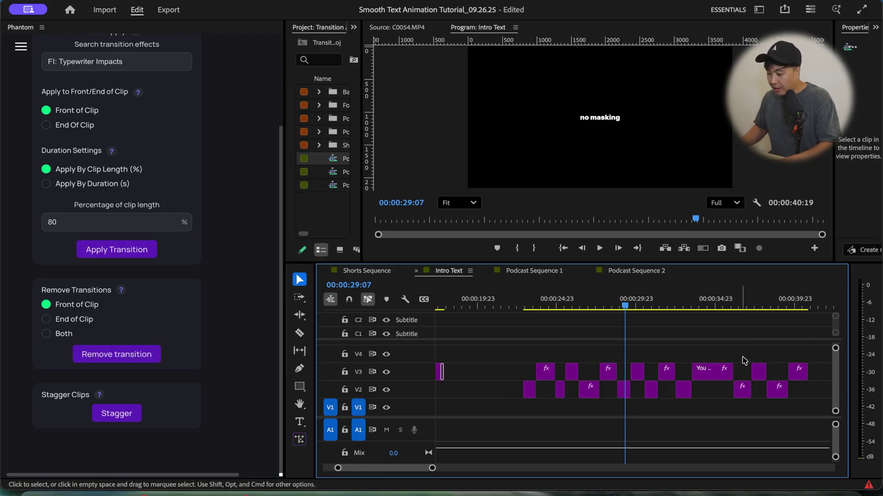
# Apply the typewriter transition to all V2 and V3 caption clips and preview it.
pyautogui.moveTo(812, 359); pyautogui.dragTo(513, 404)
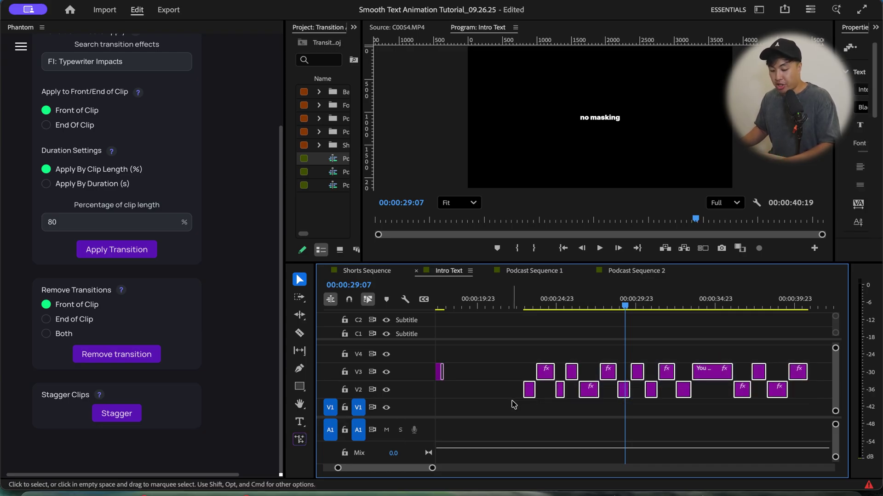
pyautogui.click(521, 303)
pyautogui.press('space')
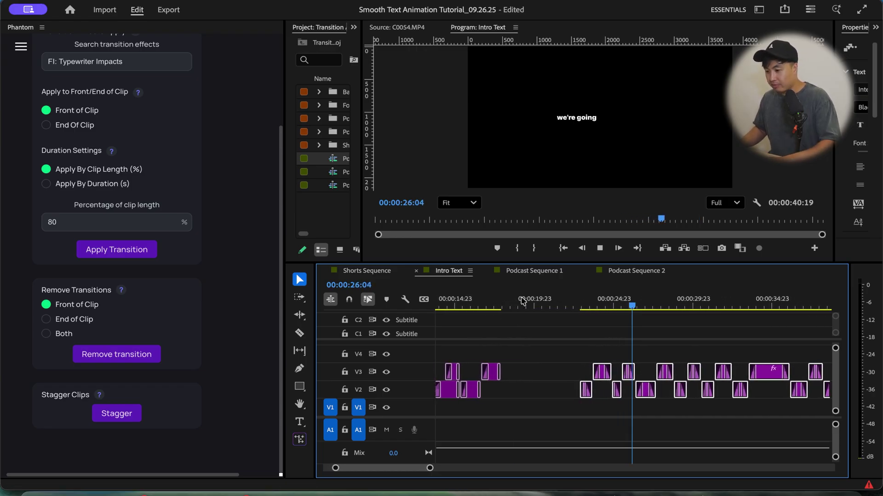
pyautogui.press('space')
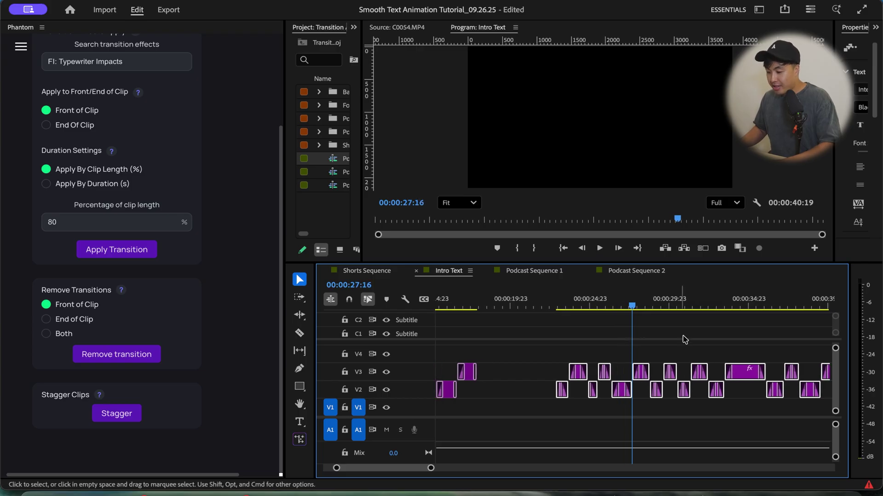
pyautogui.press('-')
pyautogui.scroll(1, 692, 343)
# Strip the end-of-clip transitions from the V2 and V3 captions and check playback.
pyautogui.moveTo(800, 355); pyautogui.dragTo(579, 408)
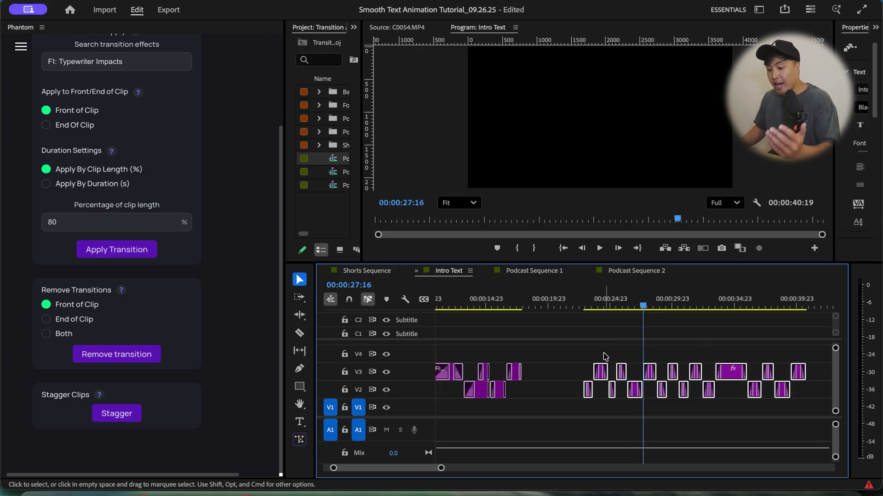
pyautogui.click(81, 320)
pyautogui.click(133, 356)
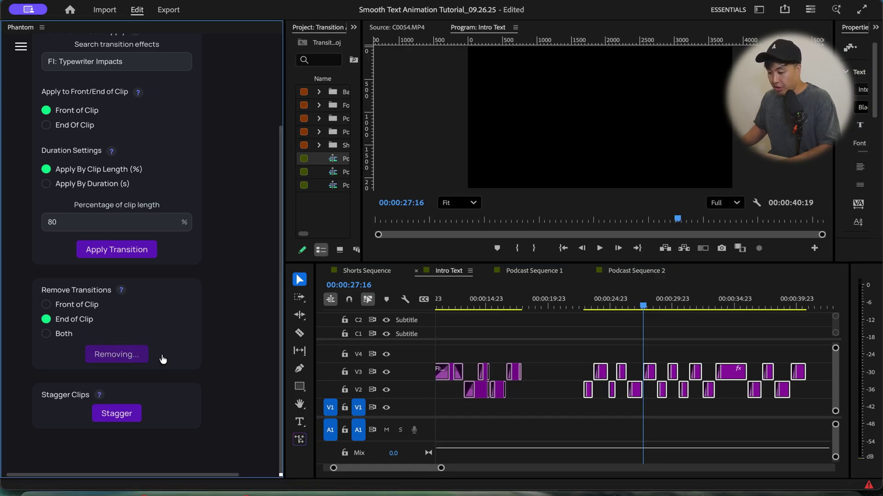
pyautogui.click(489, 307)
pyautogui.press('space')
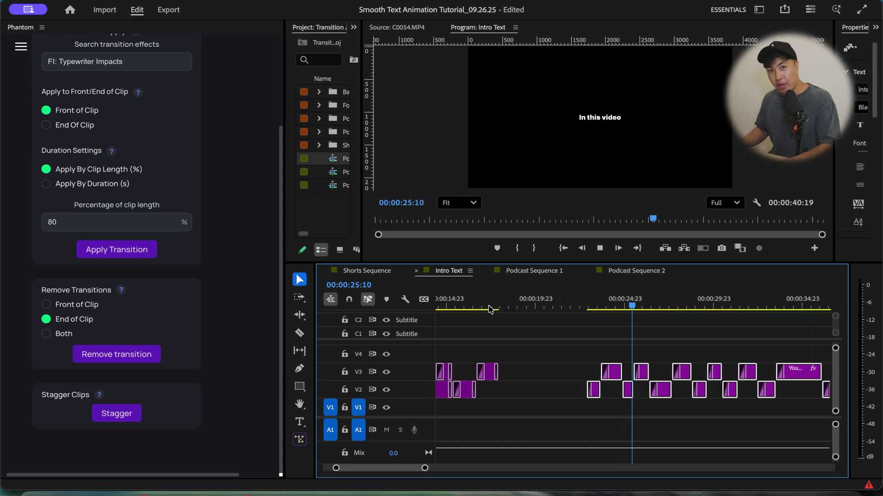
pyautogui.press('space')
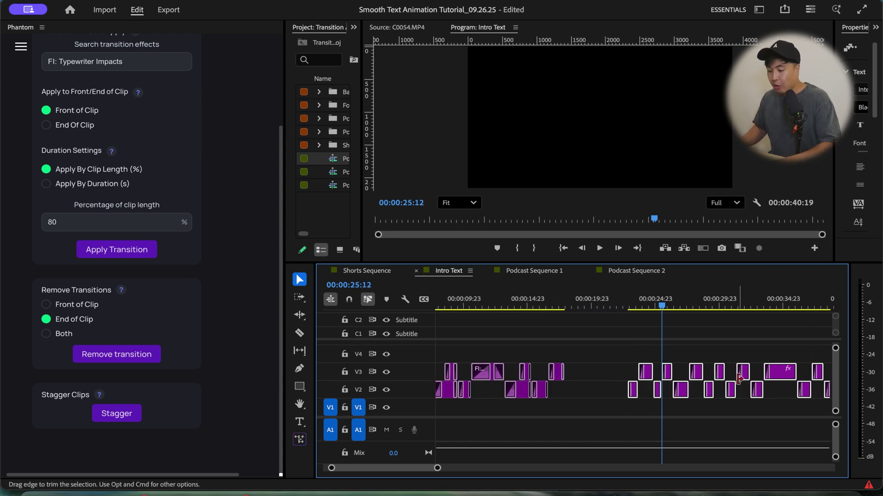
pyautogui.press('-')
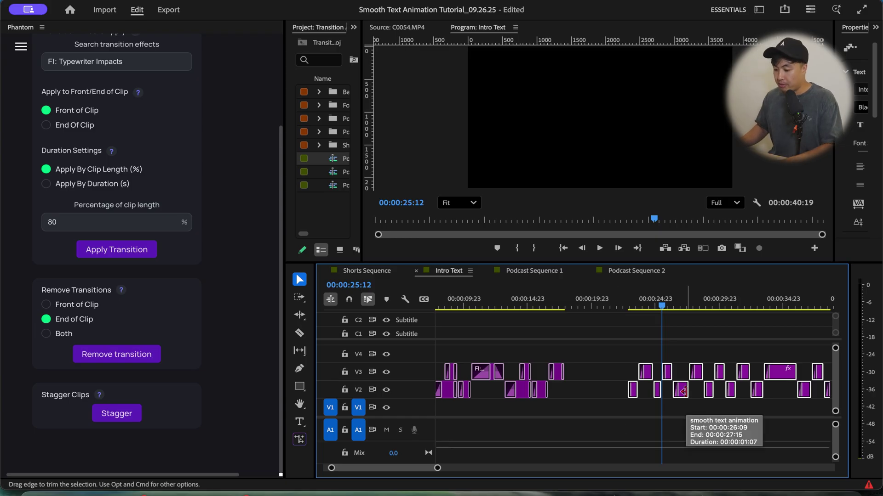
pyautogui.press('-')
# Remove transitions from both ends of the selected clips and preview the V2 captions.
pyautogui.click(45, 334)
pyautogui.click(132, 353)
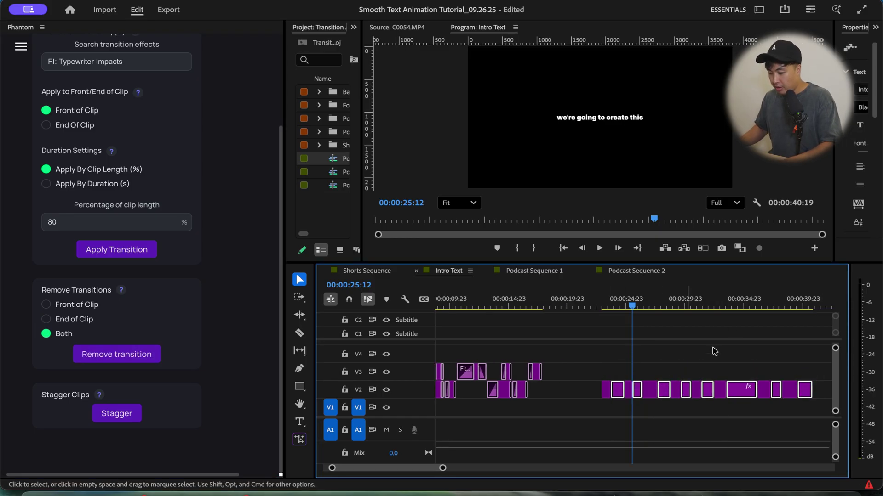
pyautogui.moveTo(816, 373); pyautogui.dragTo(591, 408)
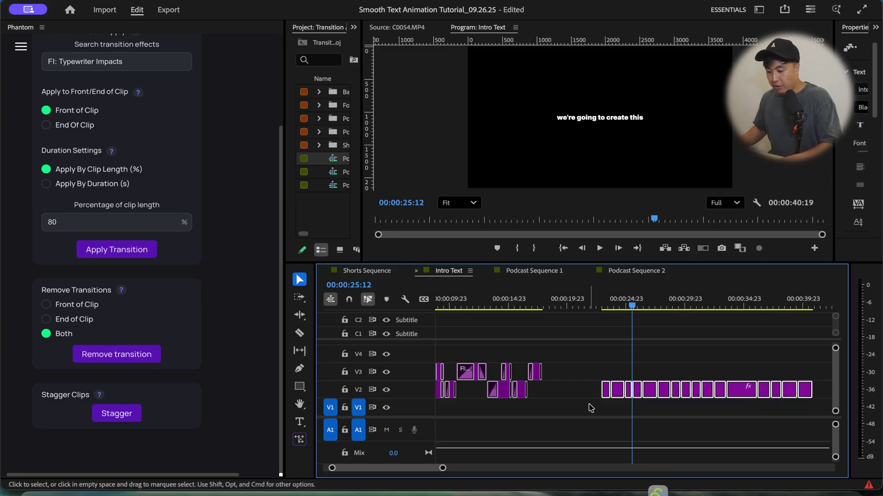
pyautogui.press('Up')
pyautogui.press('=')
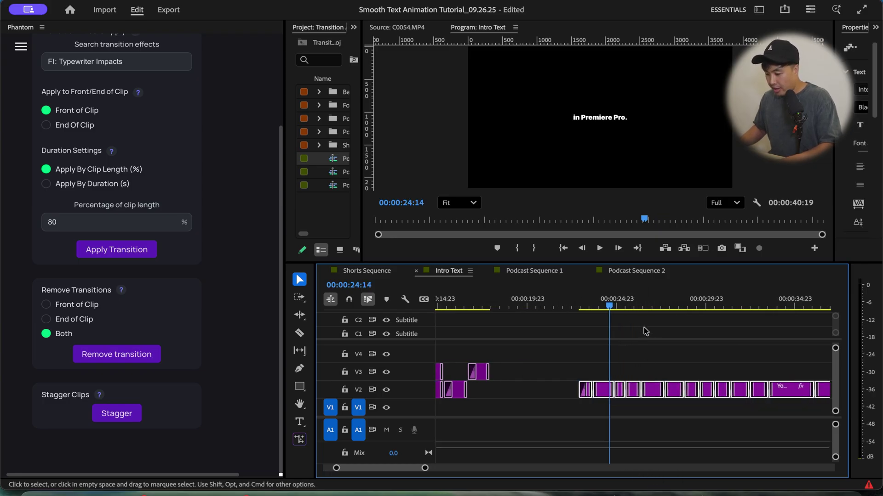
pyautogui.press('space')
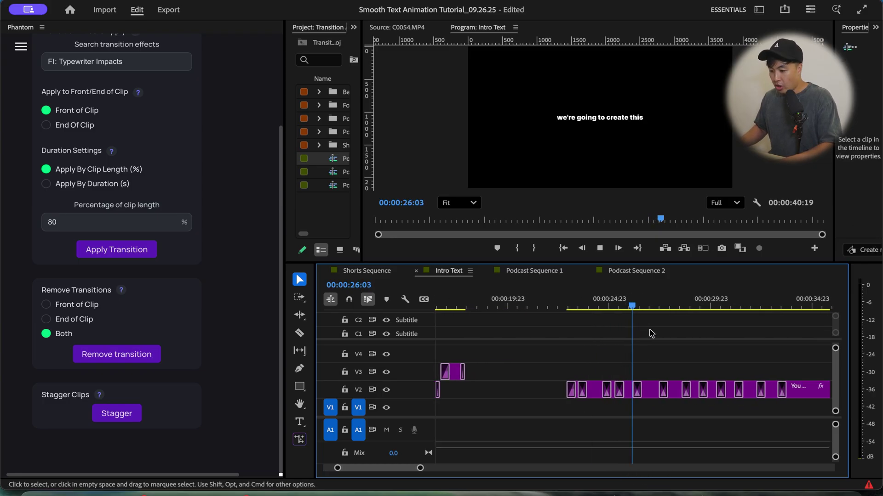
pyautogui.press('space')
pyautogui.press('-')
# Clear transitions from the V2 caption clips and stagger them alternately across V2 and V3.
pyautogui.moveTo(788, 377); pyautogui.dragTo(586, 403)
pyautogui.click(120, 353)
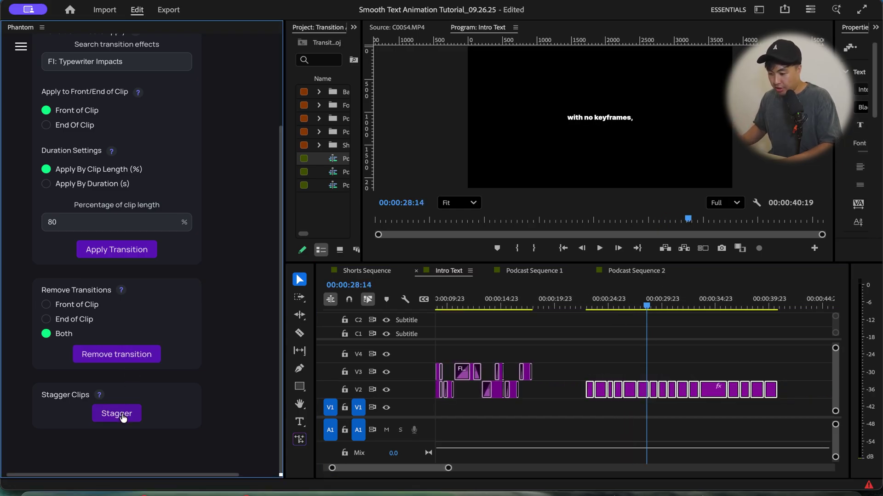
pyautogui.click(118, 414)
pyautogui.scroll(3, 217, 276)
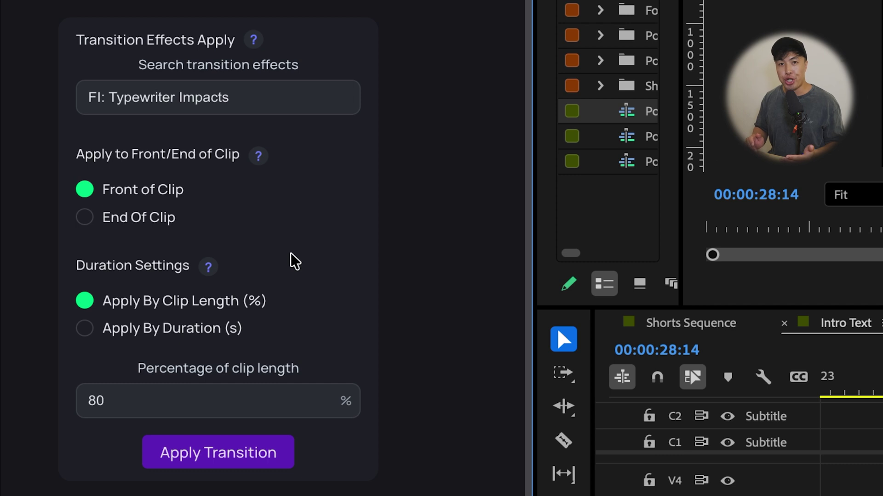
# Apply FI: Typewriter Impacts to the front of V2/V3 captions at 50% clip length and preview.
pyautogui.press('Down')
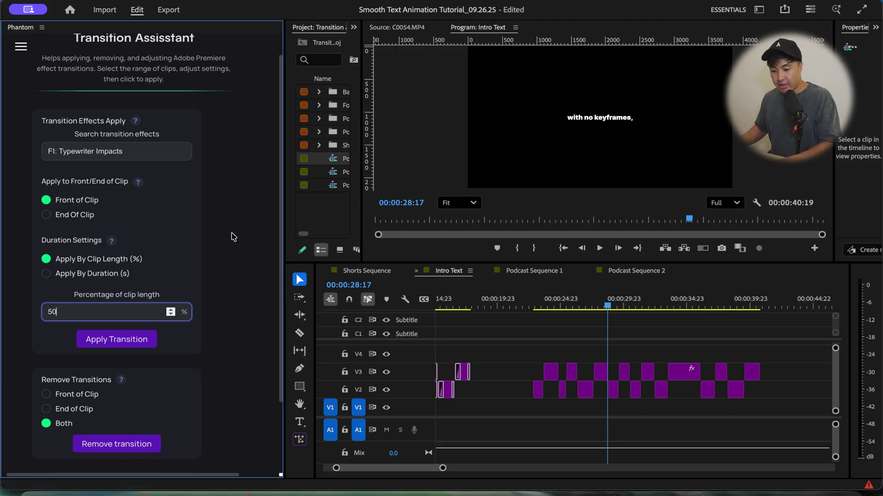
pyautogui.moveTo(780, 361); pyautogui.dragTo(528, 403)
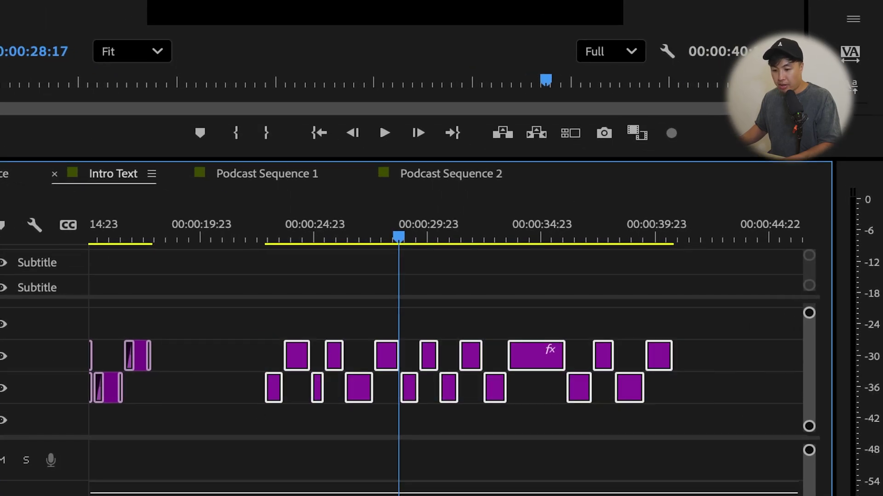
pyautogui.scroll(2, 615, 307)
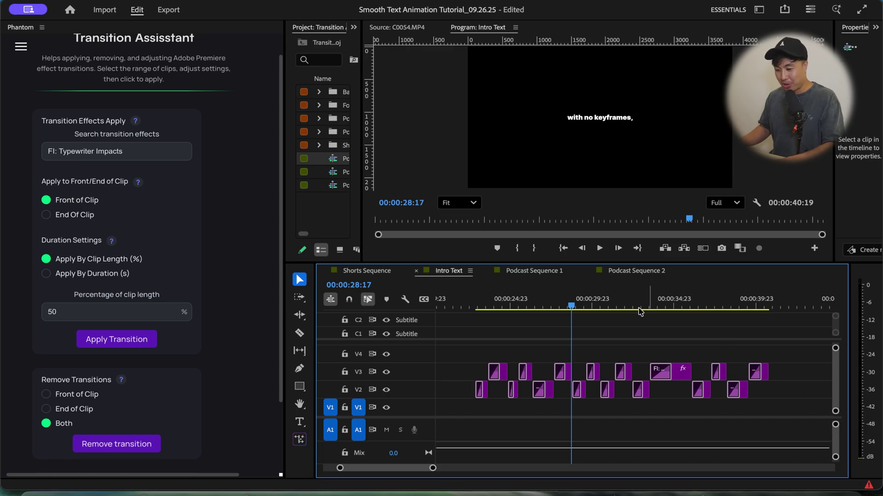
pyautogui.click(475, 309)
pyautogui.press('space')
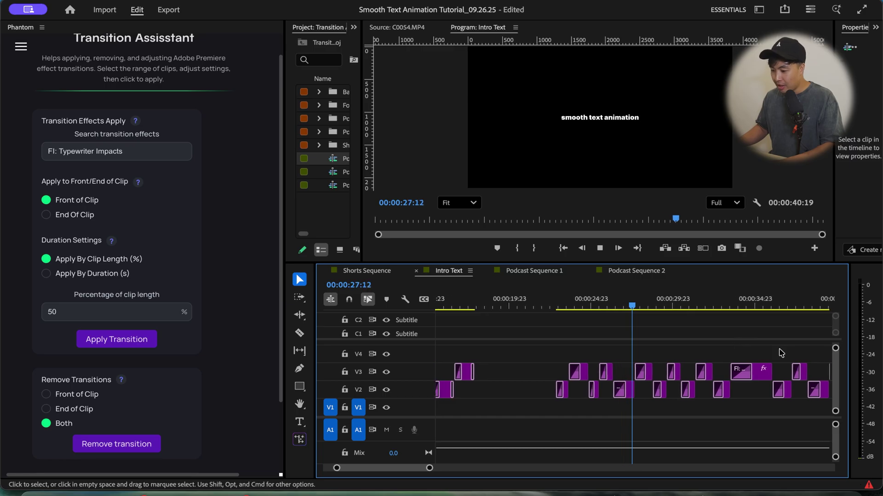
pyautogui.press('space')
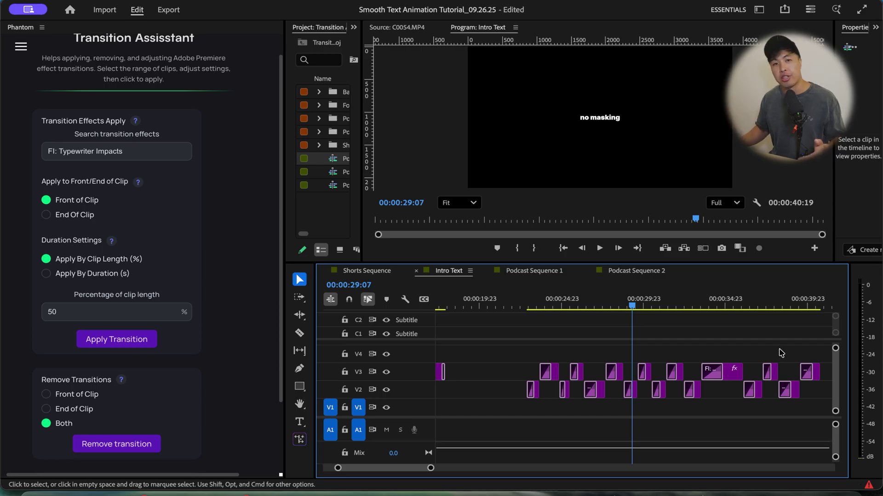
pyautogui.click(139, 151)
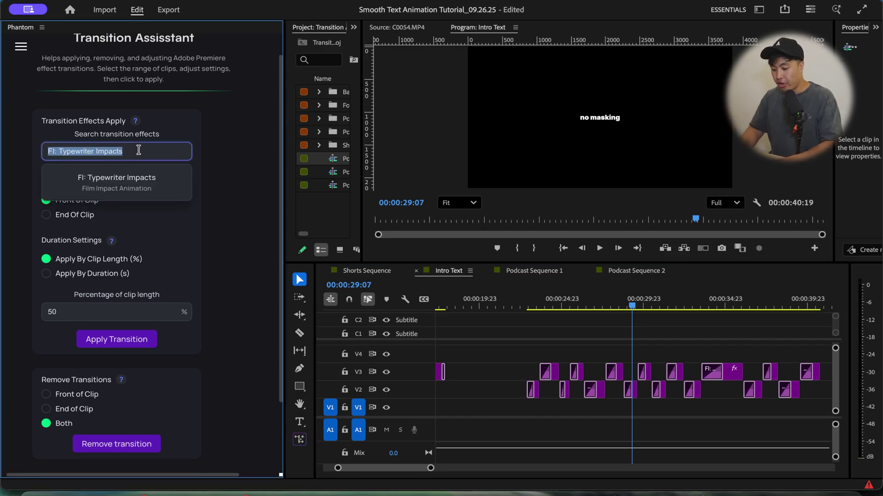
# Apply Cross Dissolve to the end of each V2/V3 caption clip at 10% length and preview.
pyautogui.write('pop')
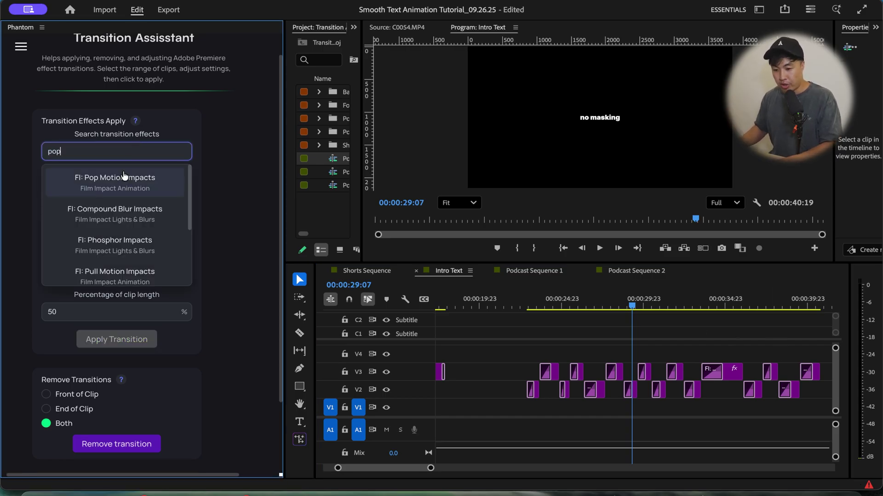
pyautogui.press('BackSpace')
pyautogui.press('BackSpace')
pyautogui.write('cross')
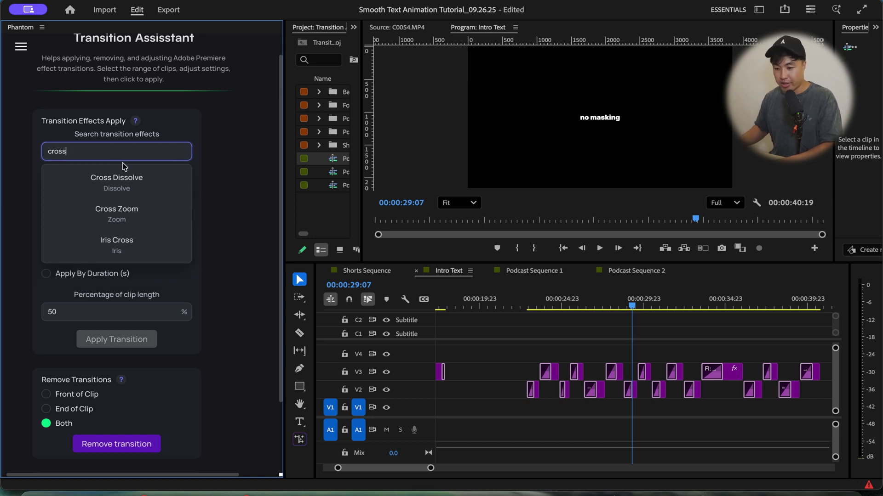
pyautogui.click(92, 187)
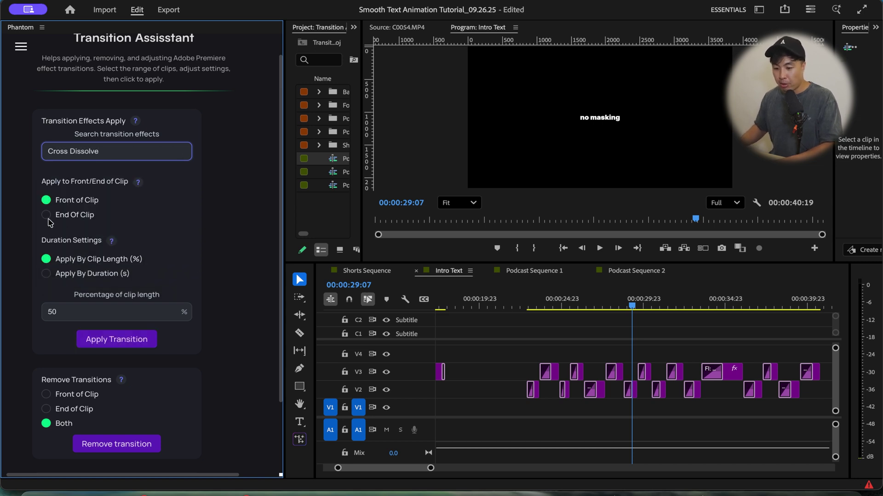
pyautogui.click(57, 220)
pyautogui.click(93, 311)
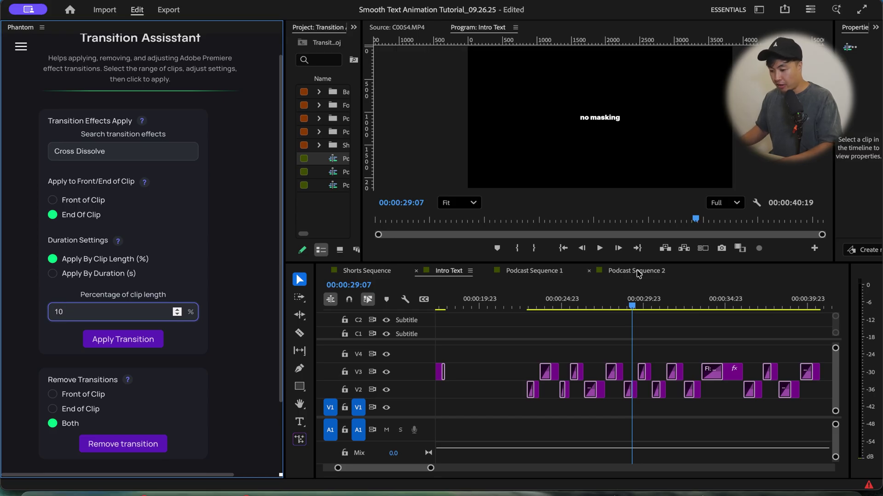
pyautogui.moveTo(822, 349); pyautogui.dragTo(494, 399)
pyautogui.click(137, 345)
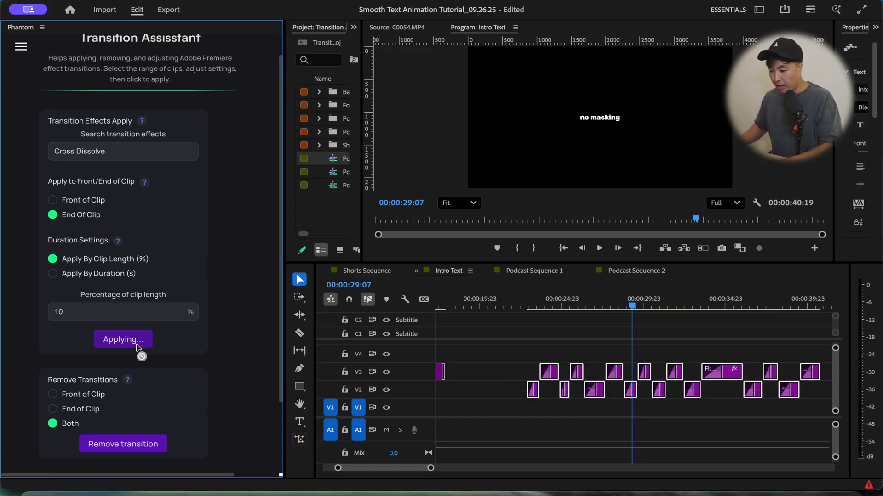
pyautogui.click(524, 301)
pyautogui.press('space')
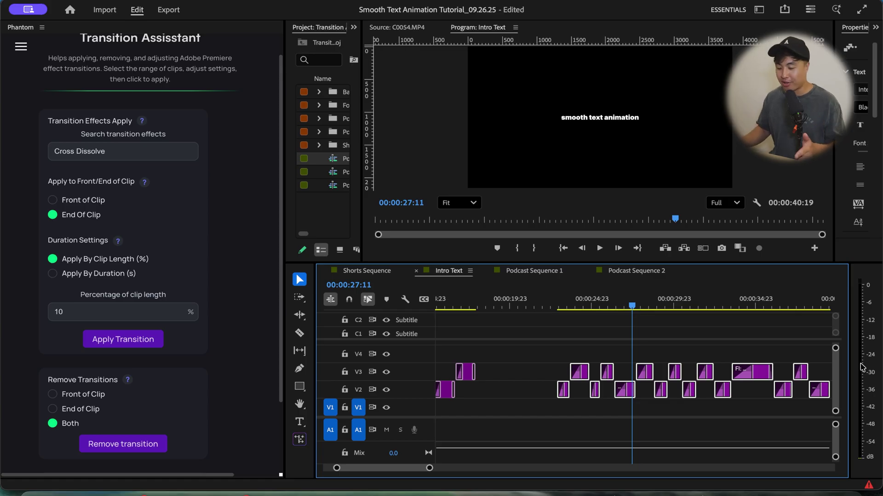
pyautogui.moveTo(430, 468)
pyautogui.mouseDown()
pyautogui.moveTo(414, 468)
pyautogui.moveTo(439, 468)
pyautogui.mouseUp()
# Remove the front-of-clip transitions from the V2 and V3 captions and preview.
pyautogui.moveTo(752, 354); pyautogui.dragTo(480, 427)
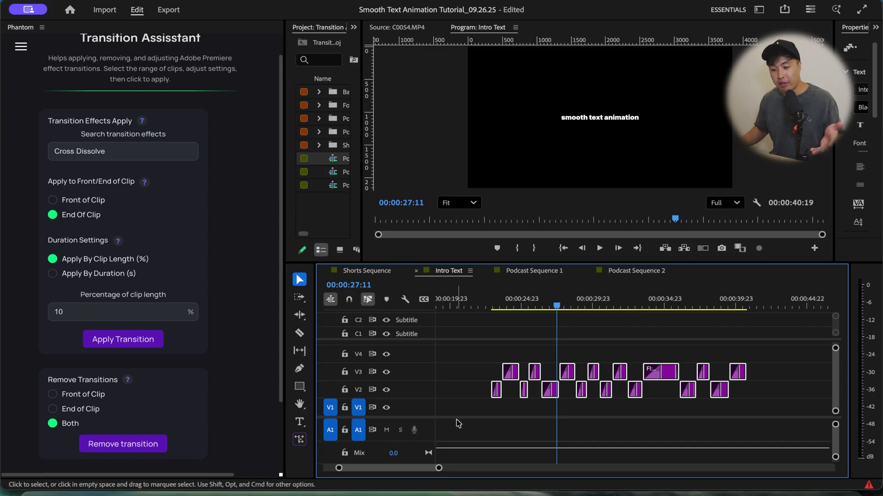
pyautogui.click(88, 398)
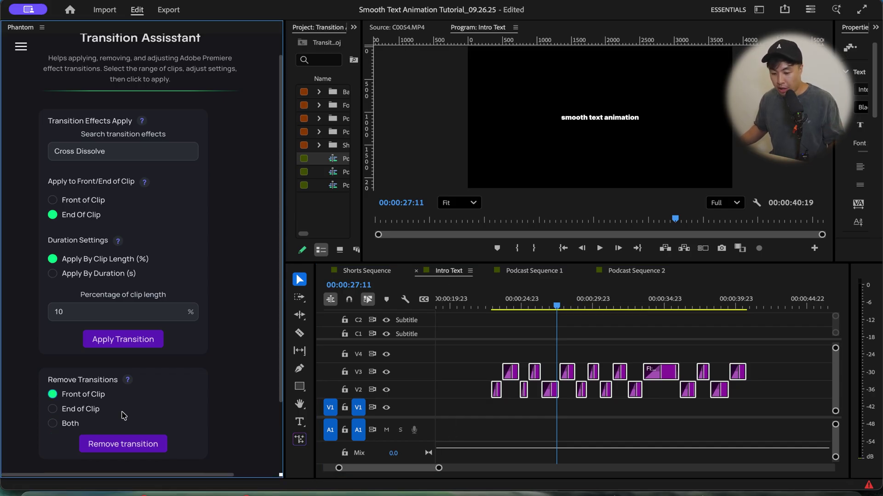
pyautogui.click(146, 444)
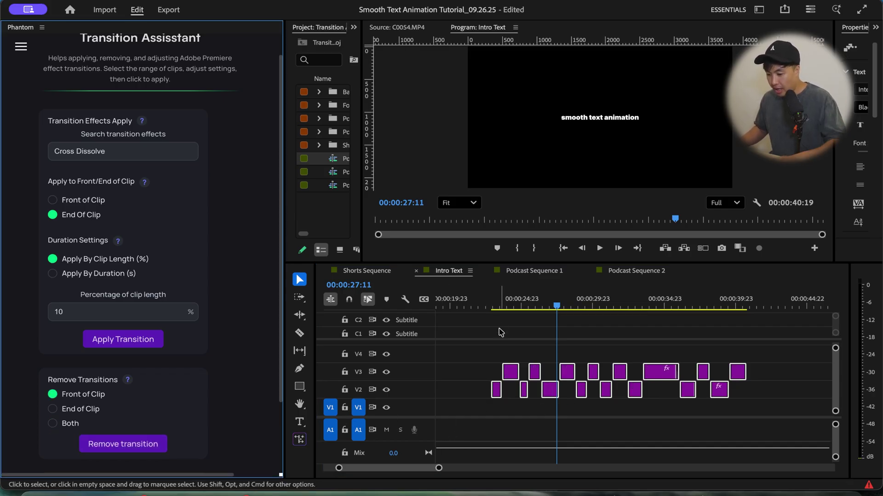
pyautogui.click(503, 296)
pyautogui.press('space')
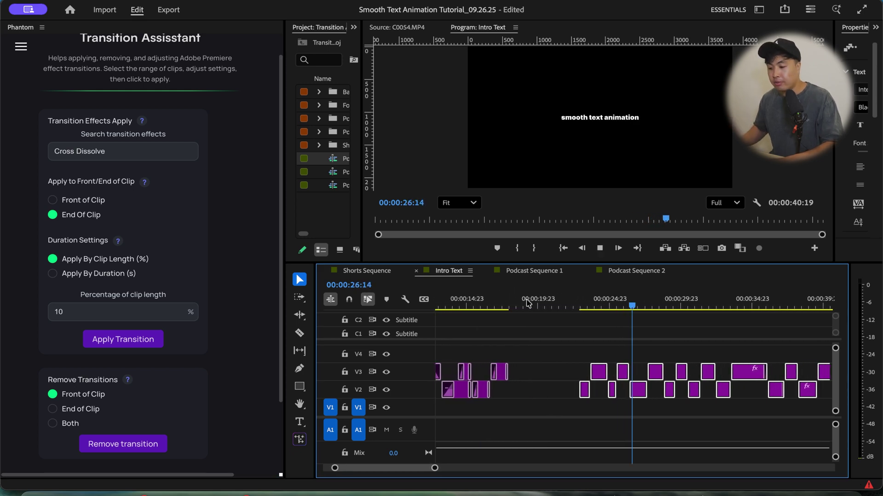
# Apply FI: Text Animator to the front of the V2/V3 captions at 30% and preview.
pyautogui.moveTo(813, 354); pyautogui.dragTo(539, 415)
pyautogui.click(143, 151)
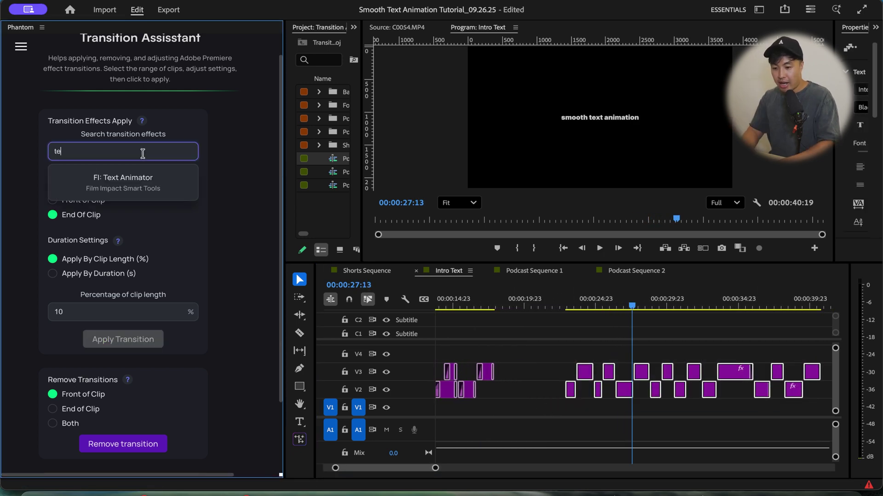
pyautogui.write('text')
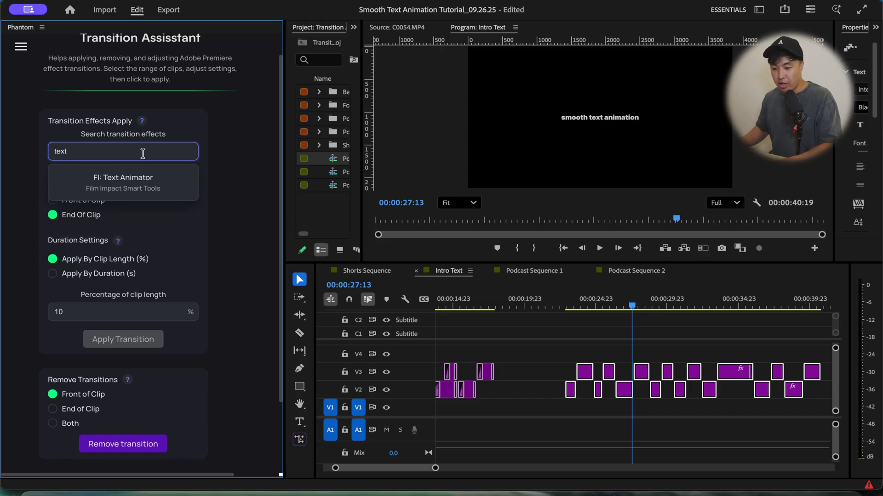
pyautogui.click(119, 188)
pyautogui.click(70, 201)
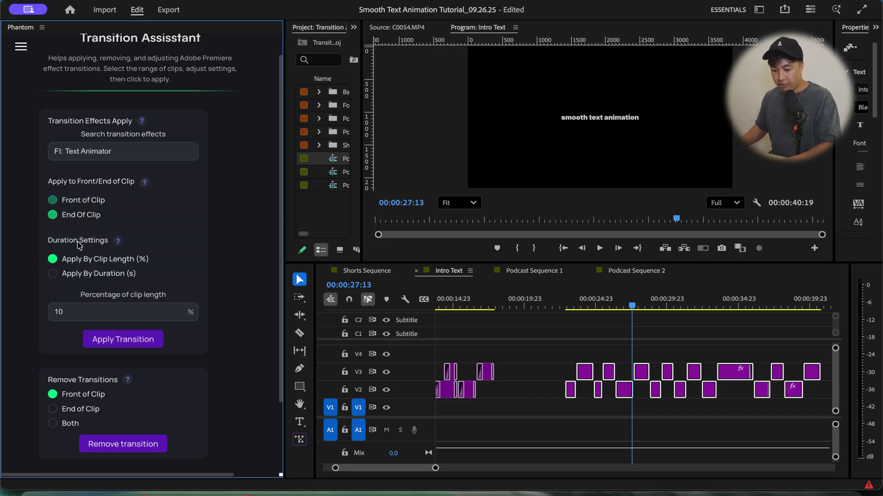
pyautogui.click(68, 311)
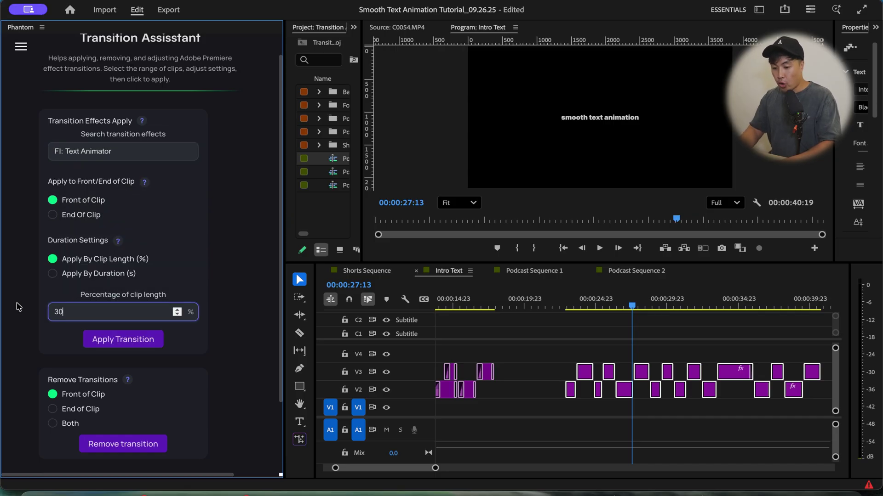
pyautogui.click(118, 339)
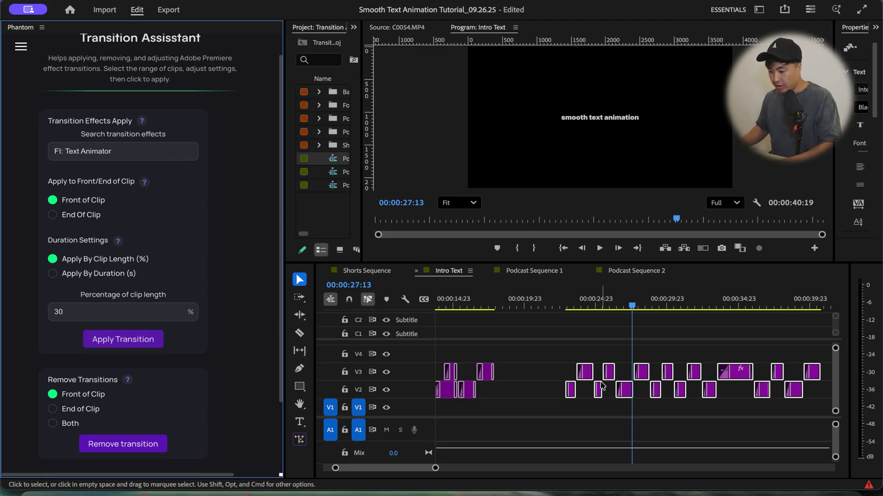
pyautogui.click(563, 313)
pyautogui.press('space')
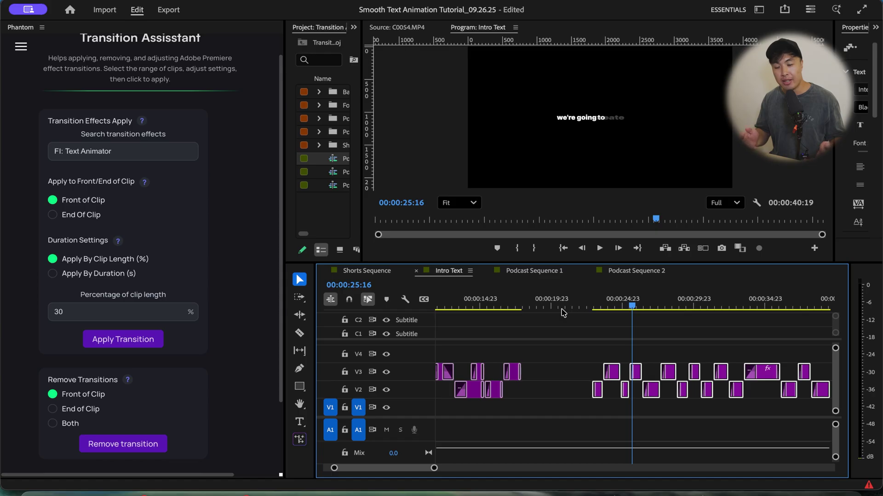
# Zoom the timeline in around the playhead and clear the caption clip selection.
pyautogui.press('=')
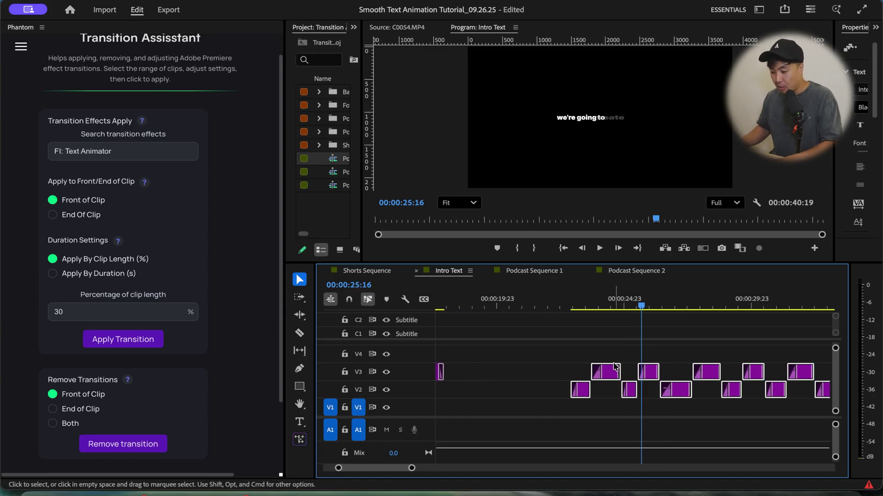
pyautogui.press('=')
pyautogui.click(575, 391)
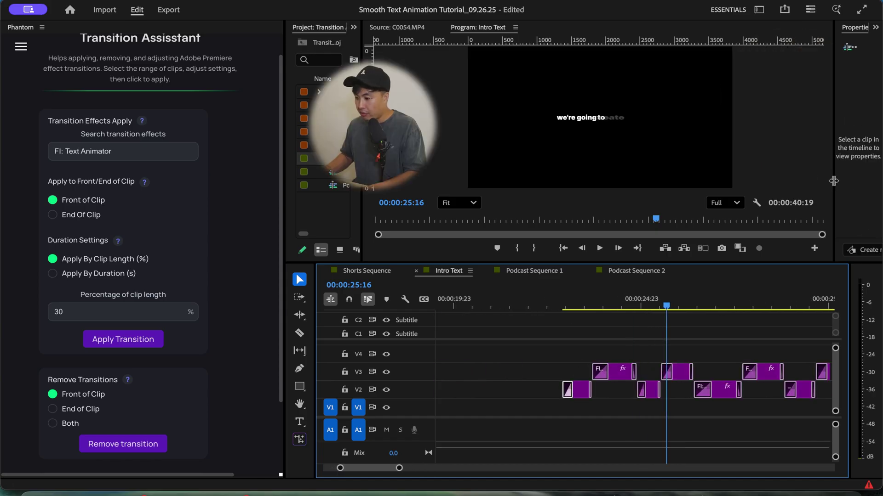
pyautogui.moveTo(834, 181); pyautogui.dragTo(649, 181)
pyautogui.scroll(-5, 754, 152)
pyautogui.click(758, 65)
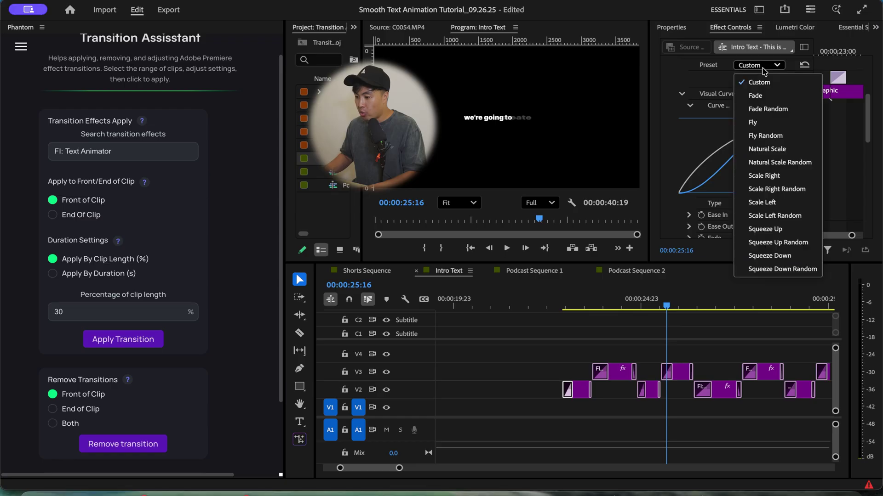
pyautogui.click(755, 96)
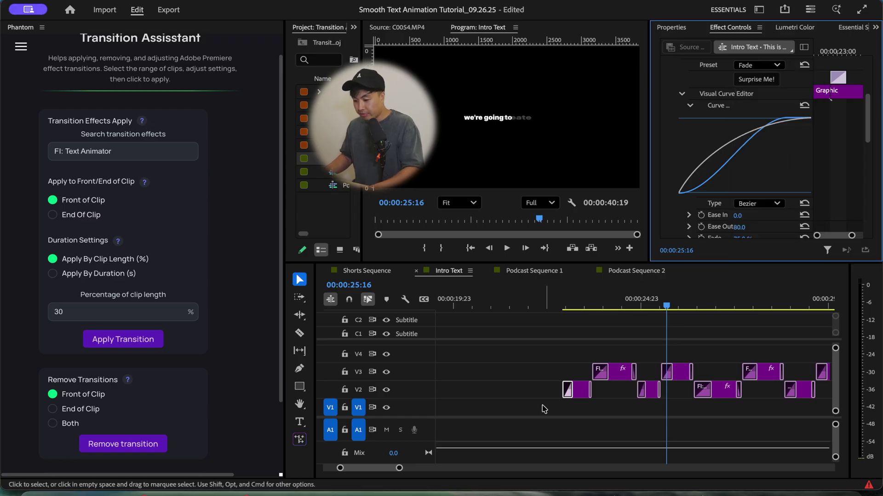
pyautogui.press('-')
pyautogui.press('-')
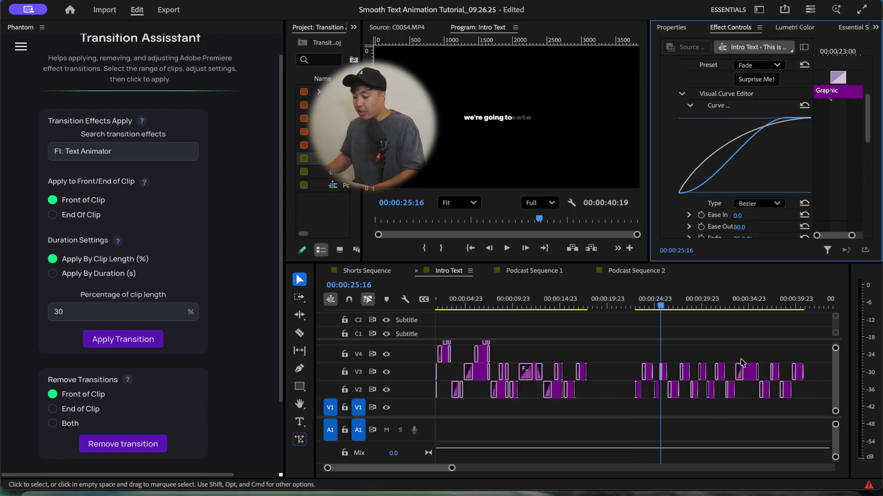
pyautogui.click(741, 362)
pyautogui.press('\\')
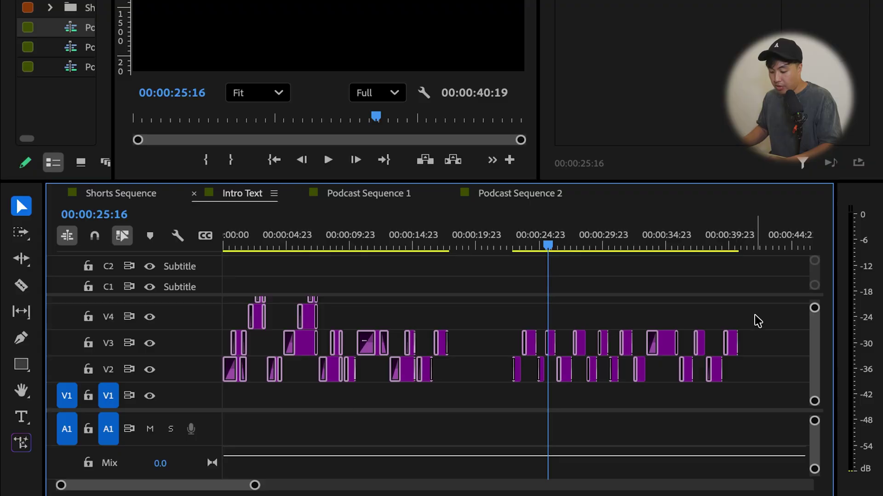
pyautogui.moveTo(758, 319); pyautogui.dragTo(490, 388)
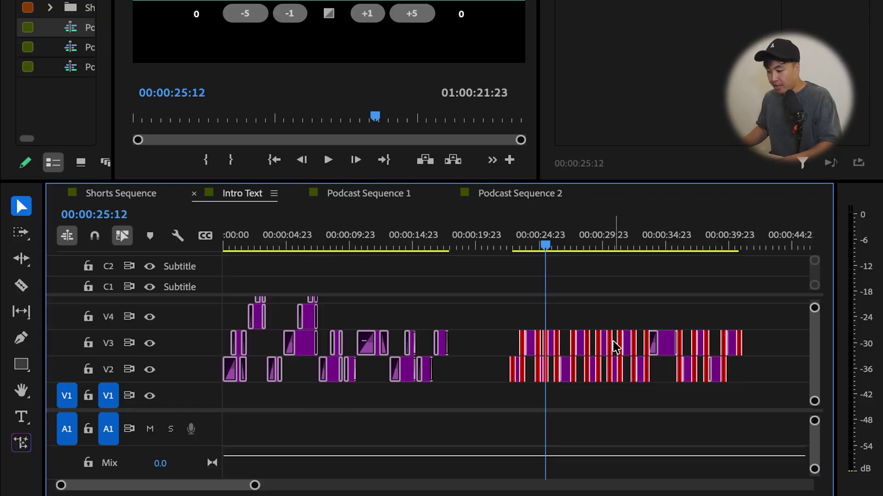
pyautogui.click(615, 348)
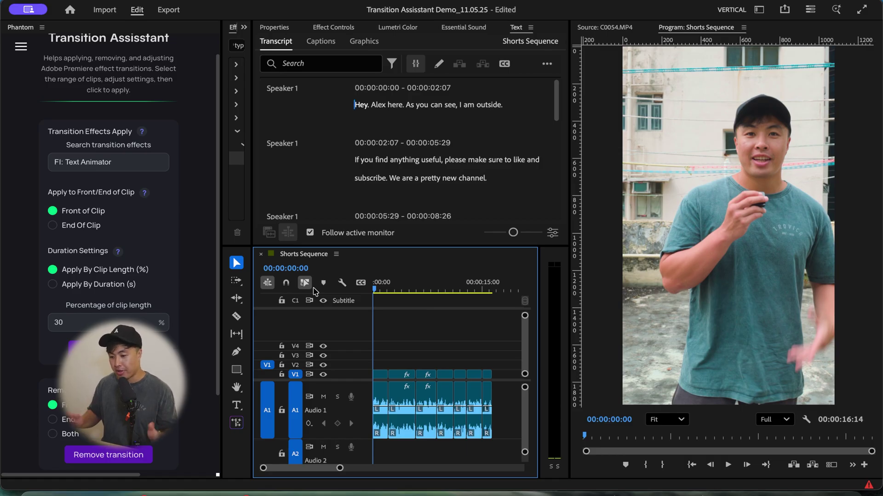
# Create single-line captions from the Shorts Sequence transcript, 38 characters maximum.
pyautogui.click(504, 64)
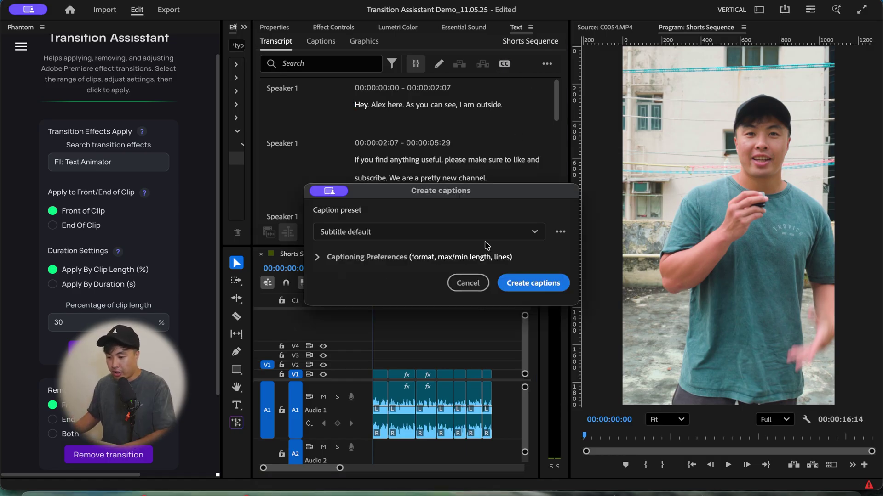
pyautogui.click(403, 259)
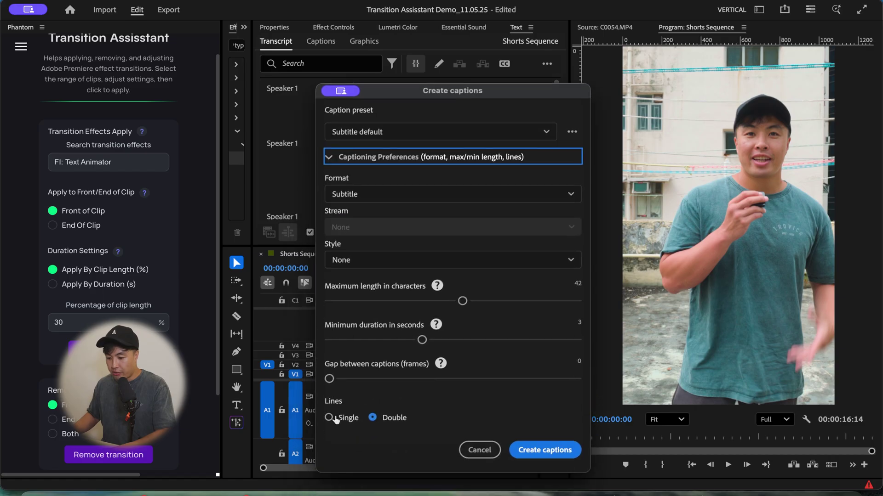
pyautogui.click(342, 424)
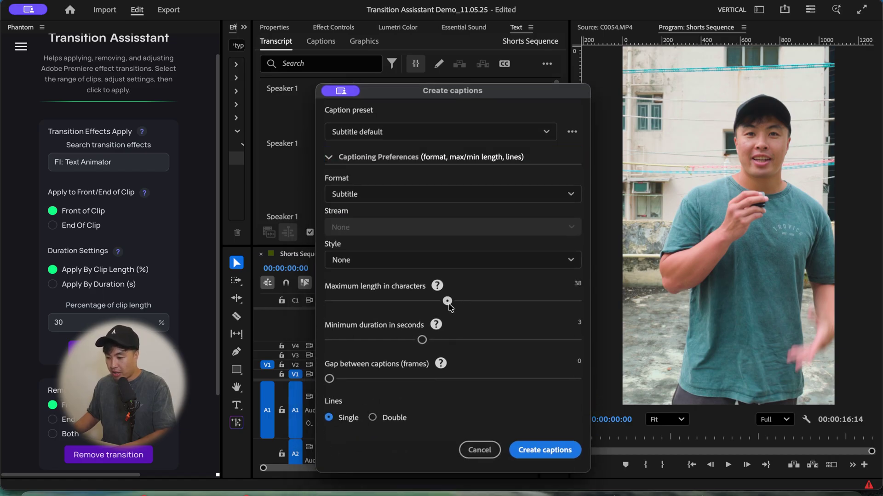
pyautogui.click(536, 451)
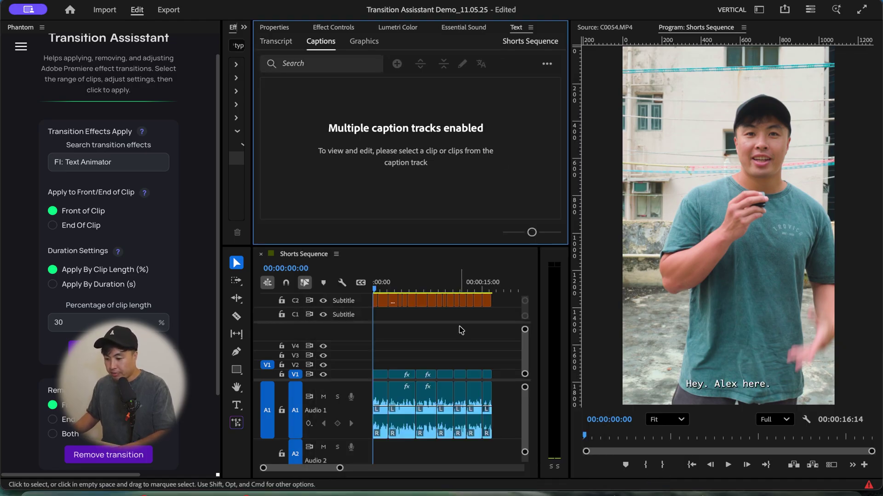
# Set all C2 captions to Inter Bold at font size 60.
pyautogui.moveTo(487, 301); pyautogui.dragTo(406, 285)
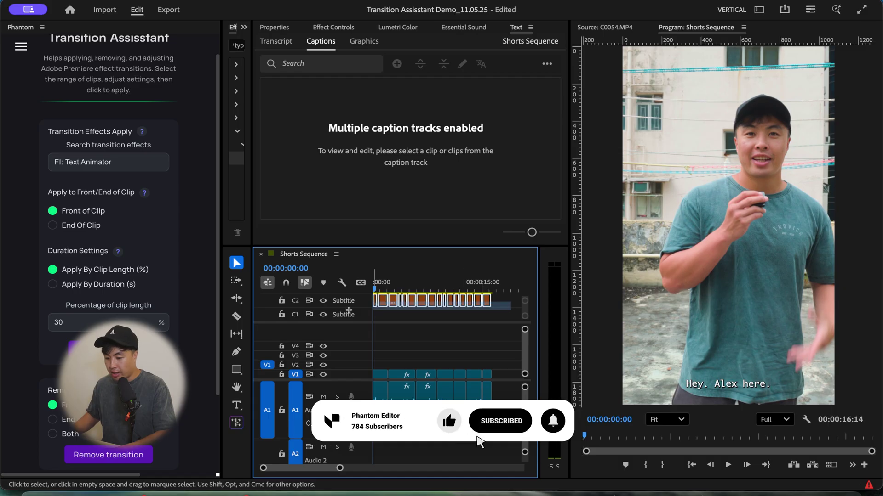
pyautogui.click(283, 29)
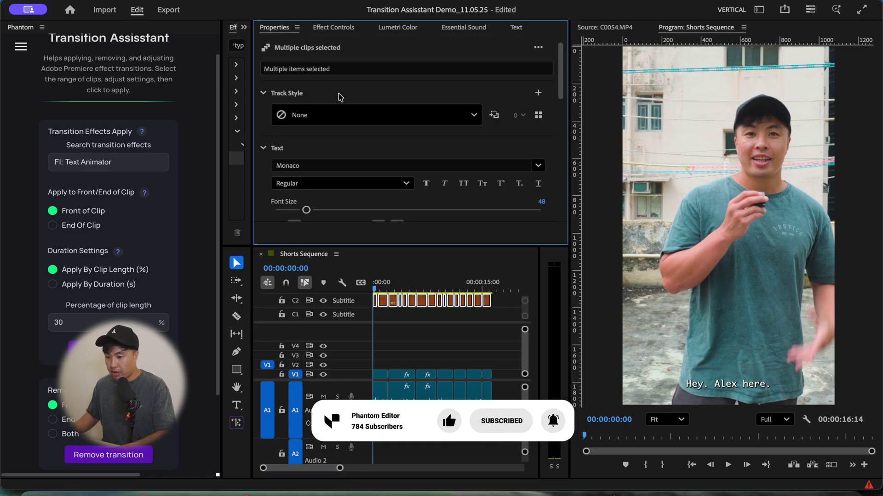
pyautogui.click(332, 165)
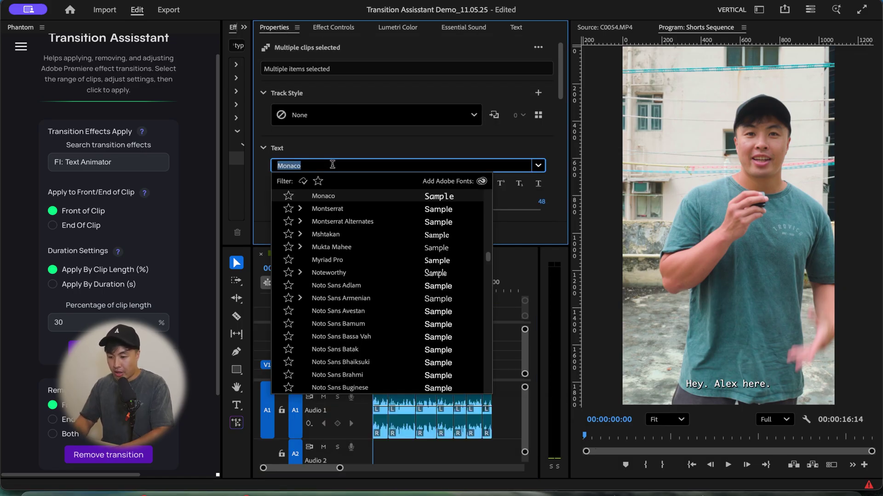
pyautogui.write('inter')
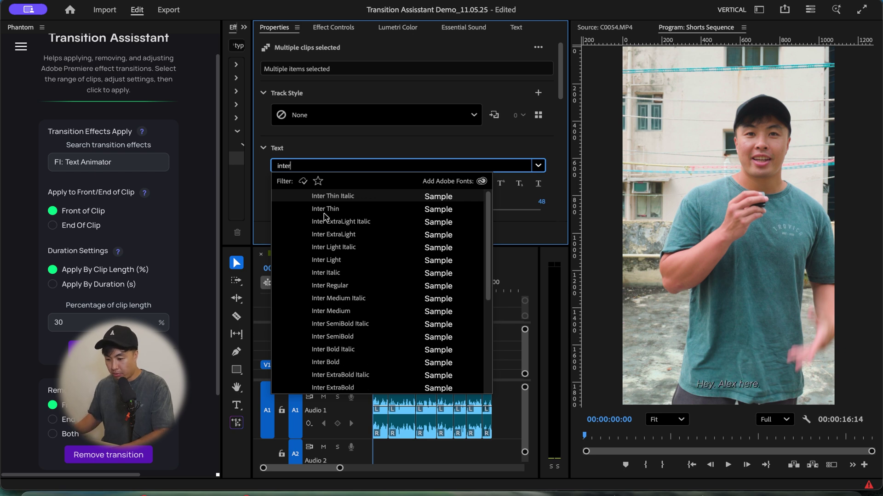
pyautogui.click(342, 363)
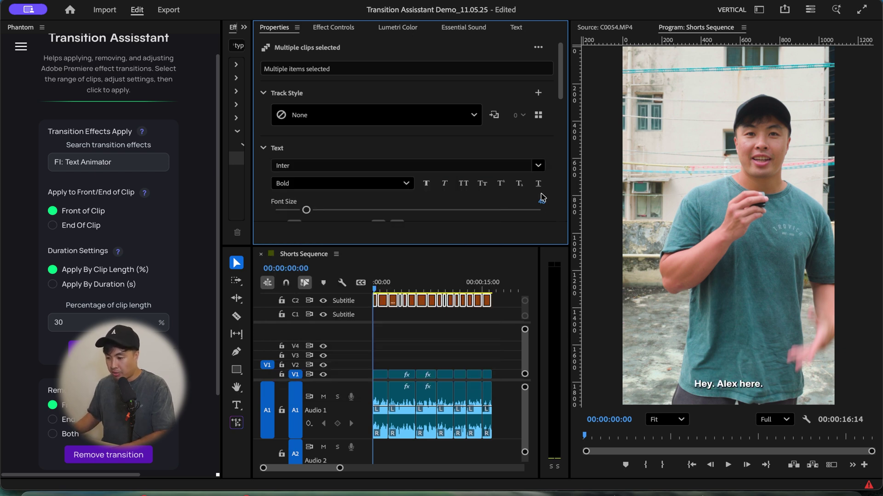
pyautogui.click(534, 198)
pyautogui.write('60')
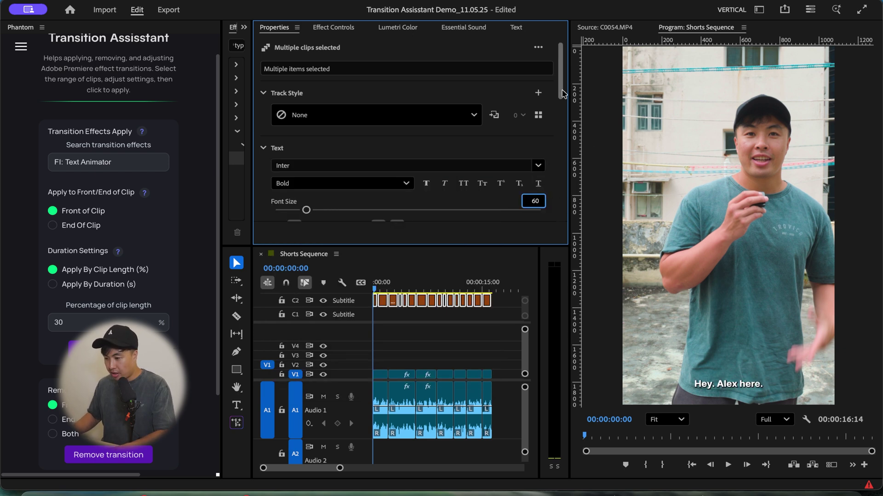
# Position the captions in the centre of the frame using the alignment zone grid.
pyautogui.scroll(-3, 563, 94)
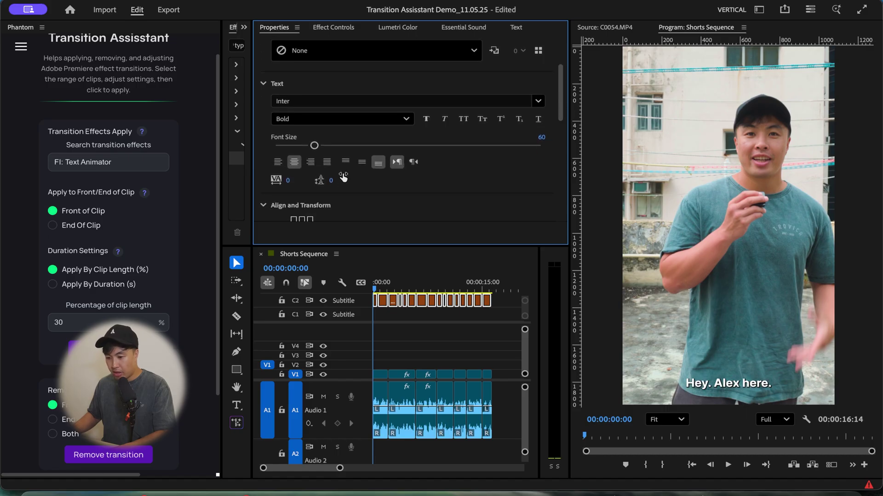
pyautogui.click(347, 163)
pyautogui.scroll(-2, 356, 193)
pyautogui.click(302, 184)
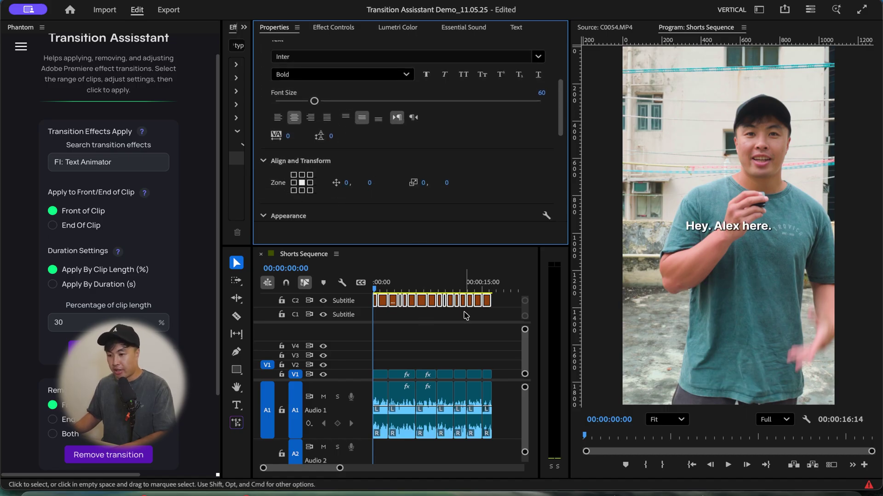
# Upgrade the captions to graphic clips on V4 and Option-drag a duplicate set onto V3.
pyautogui.click(307, 9)
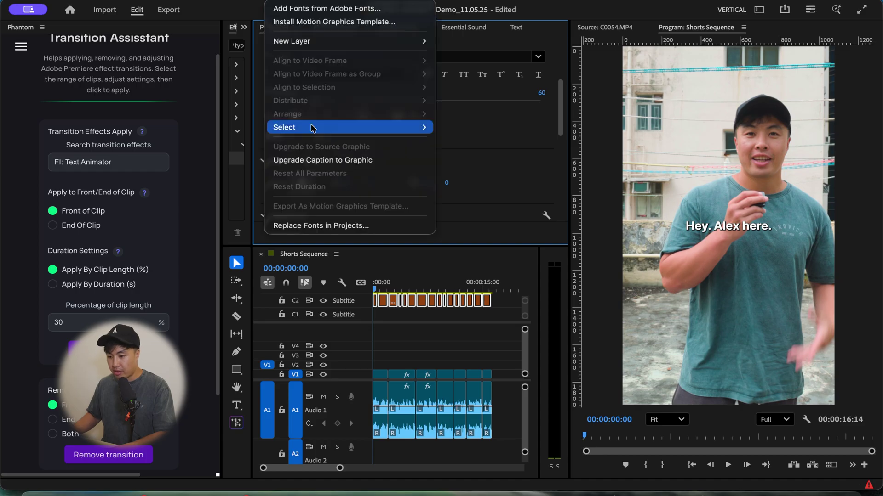
pyautogui.click(322, 160)
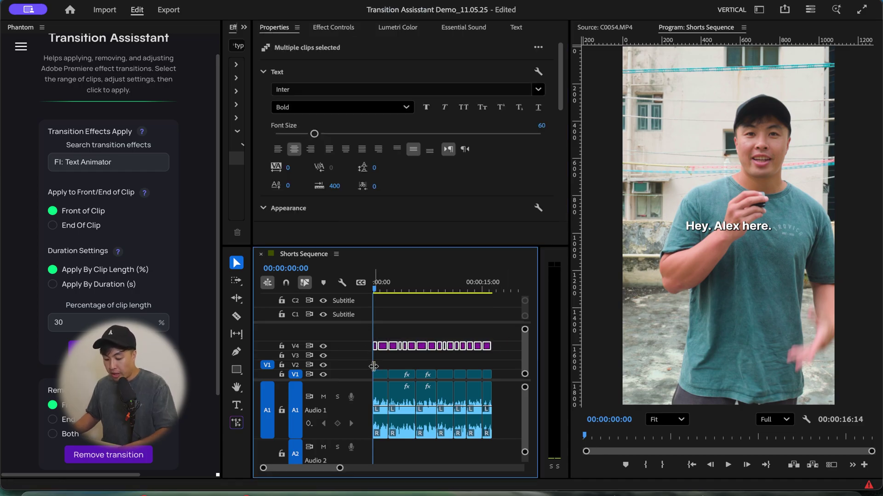
pyautogui.moveTo(385, 352); pyautogui.dragTo(386, 358)
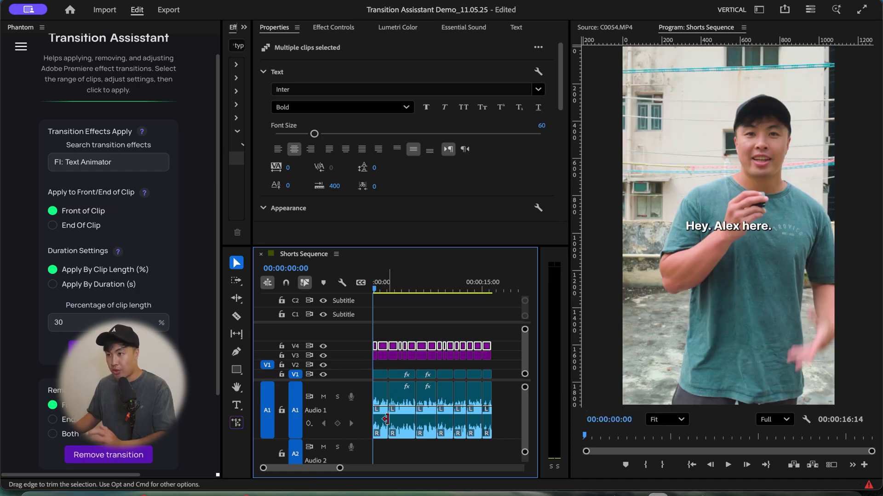
pyautogui.moveTo(340, 468); pyautogui.dragTo(336, 468)
pyautogui.click(514, 365)
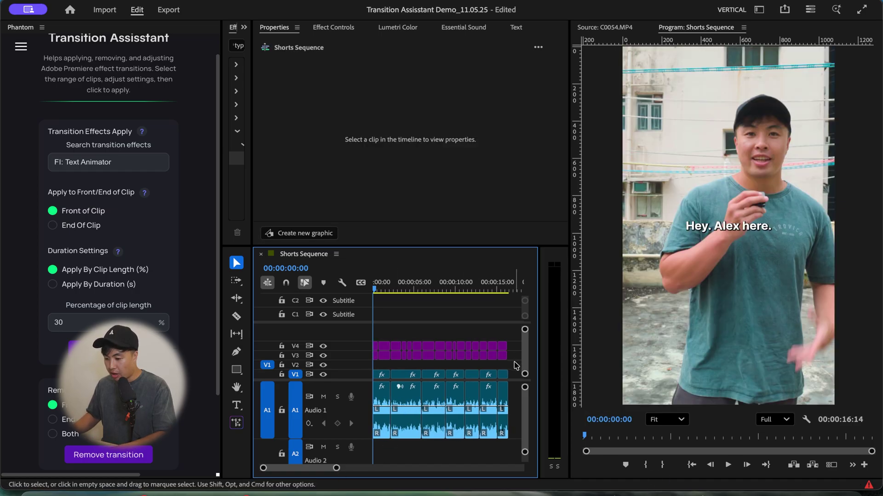
# Make the V3 caption copies' text fill dark grey and hide track V4.
pyautogui.moveTo(516, 365); pyautogui.dragTo(366, 353)
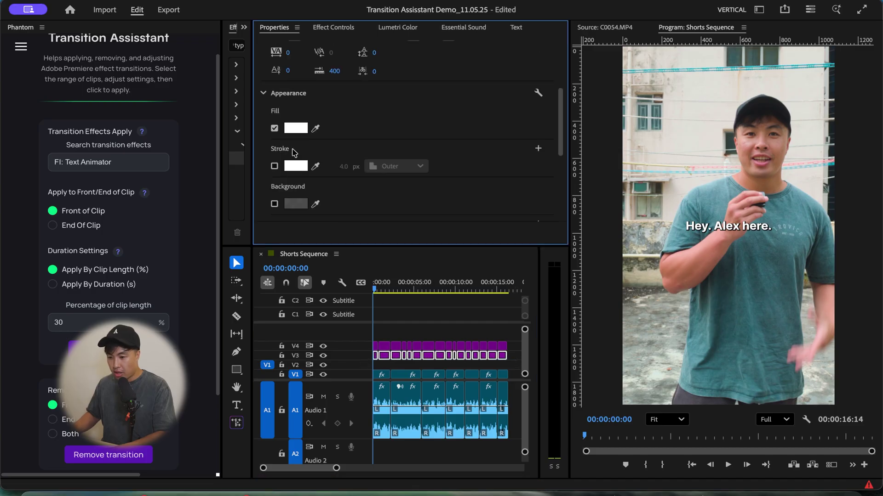
pyautogui.click(295, 128)
pyautogui.moveTo(357, 243)
pyautogui.mouseDown()
pyautogui.moveTo(314, 179)
pyautogui.moveTo(297, 199)
pyautogui.mouseUp()
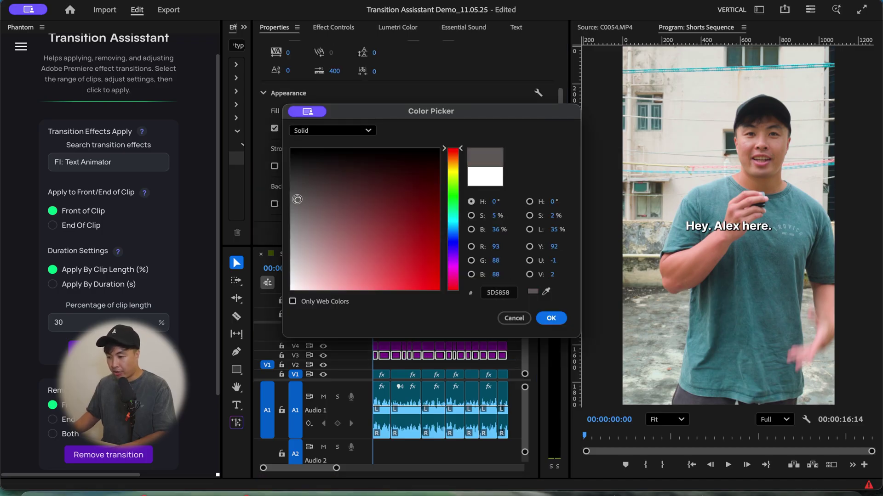
pyautogui.click(551, 318)
pyautogui.click(325, 347)
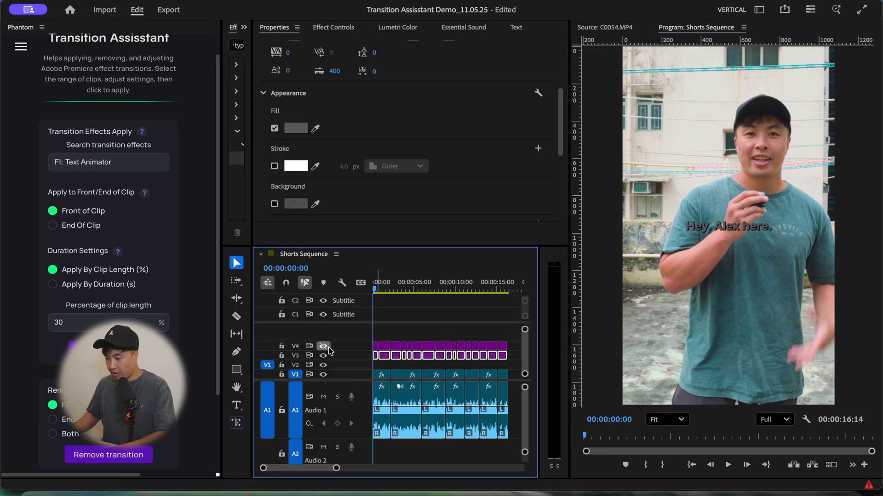
# Add a bright green background box at 100 opacity, size 24.7, corner radius 24.
pyautogui.click(274, 204)
pyautogui.scroll(-3, 368, 161)
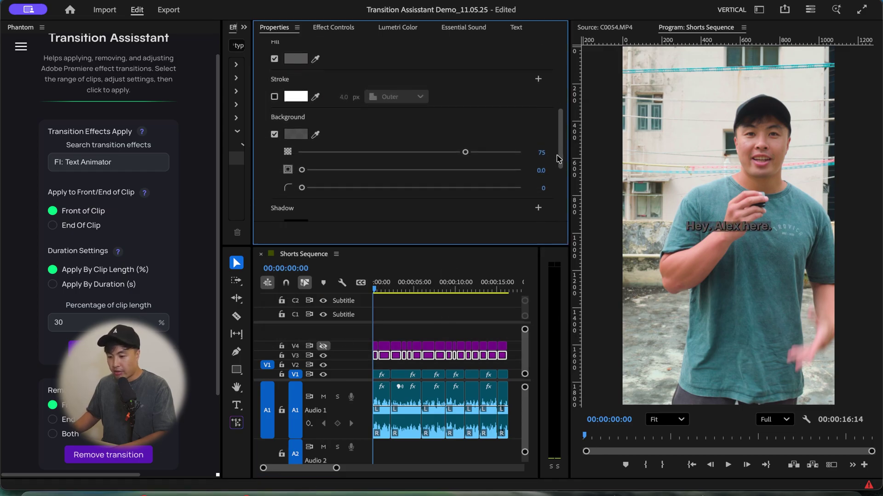
pyautogui.moveTo(465, 134); pyautogui.dragTo(524, 138)
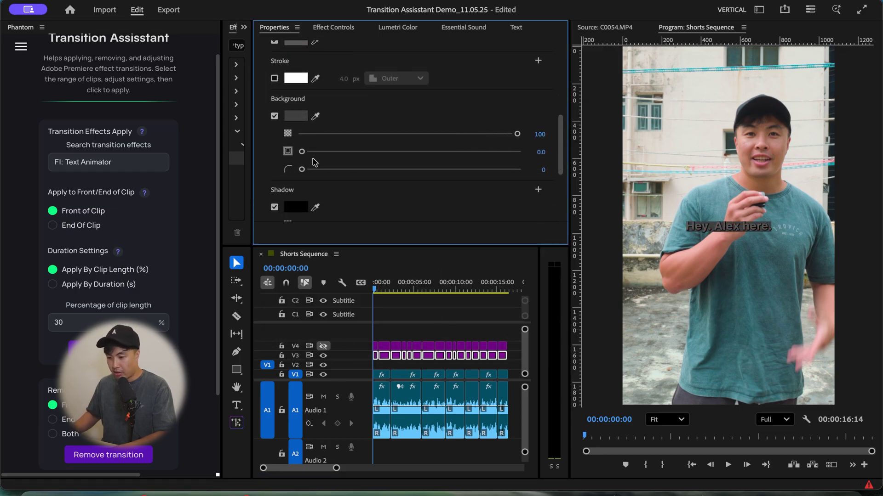
pyautogui.moveTo(301, 152); pyautogui.dragTo(355, 156)
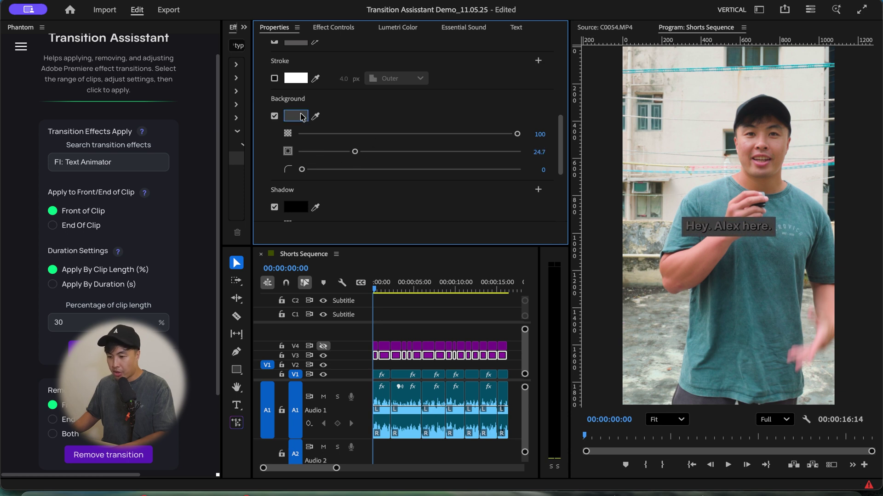
pyautogui.click(296, 116)
pyautogui.click(440, 202)
pyautogui.click(416, 260)
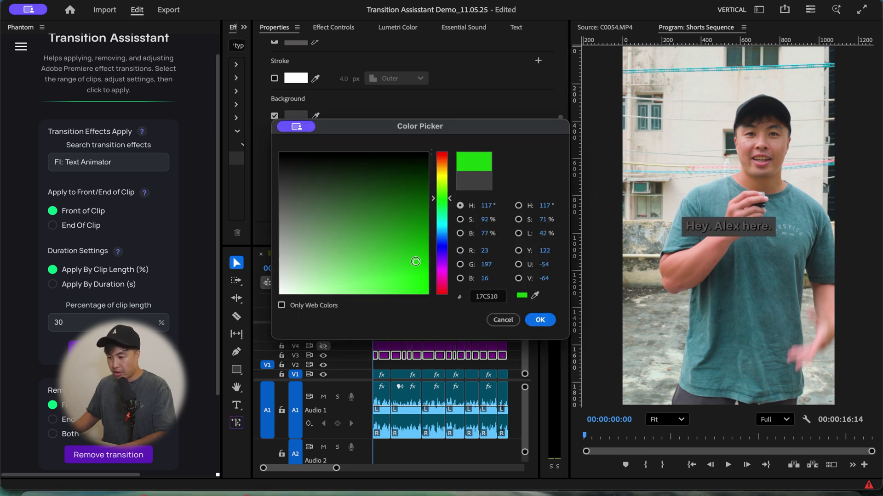
pyautogui.click(541, 323)
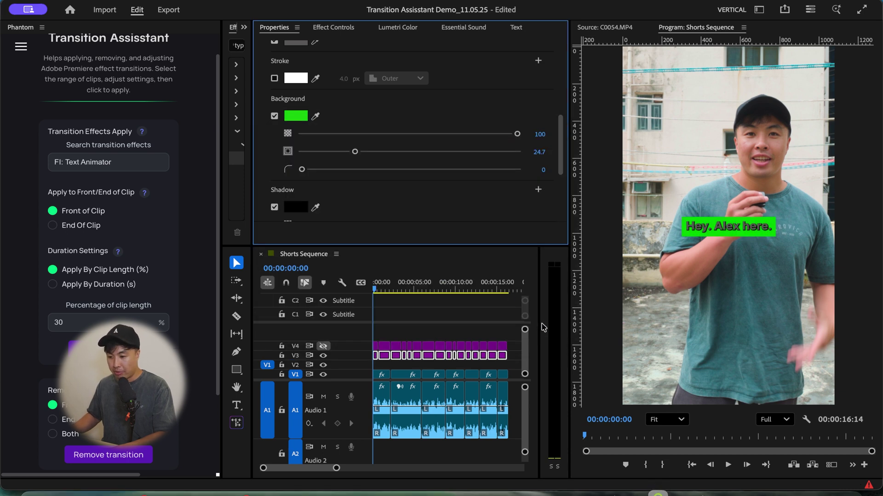
pyautogui.moveTo(303, 172); pyautogui.dragTo(347, 173)
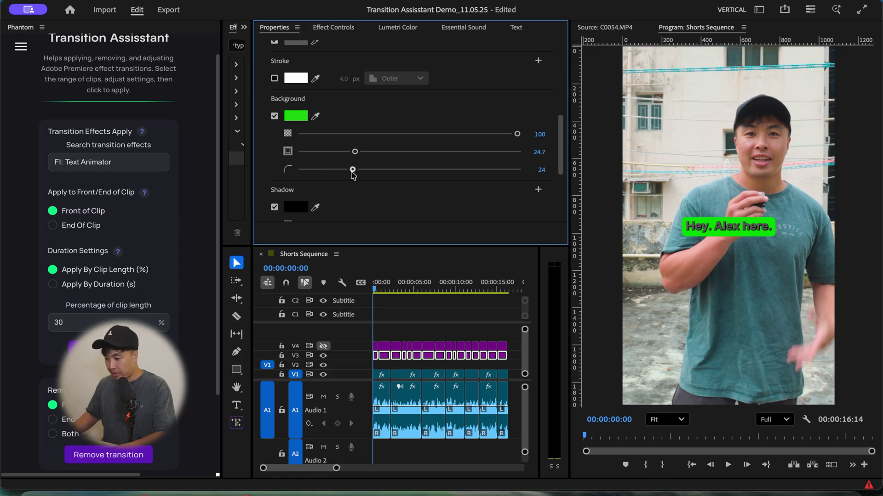
pyautogui.click(327, 357)
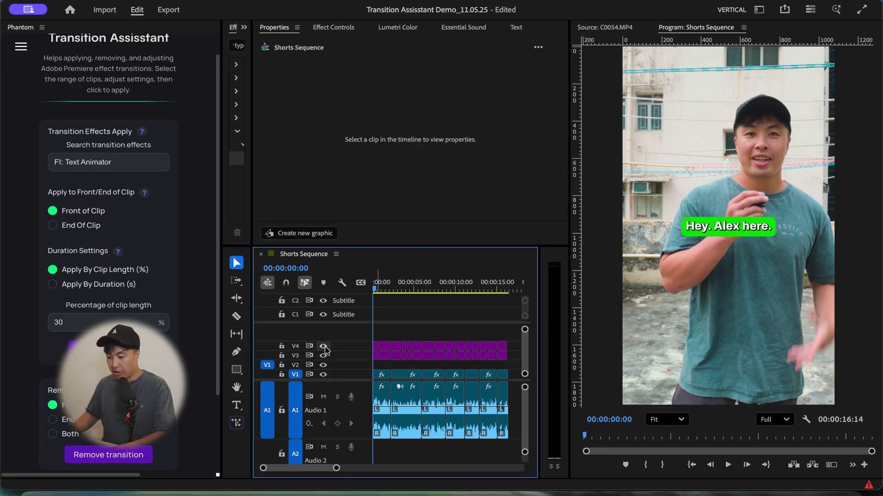
# Select all the caption clips on tracks V4 and V5.
pyautogui.moveTo(511, 336); pyautogui.dragTo(370, 351)
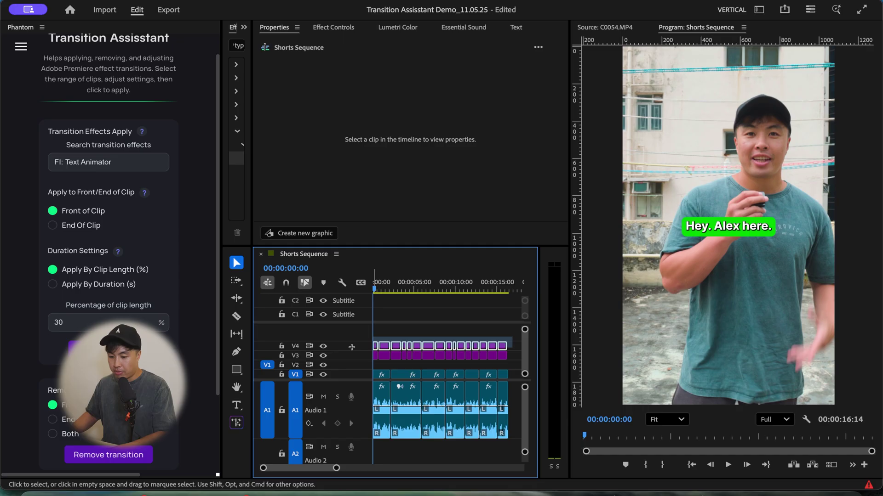
pyautogui.scroll(-3, 220, 359)
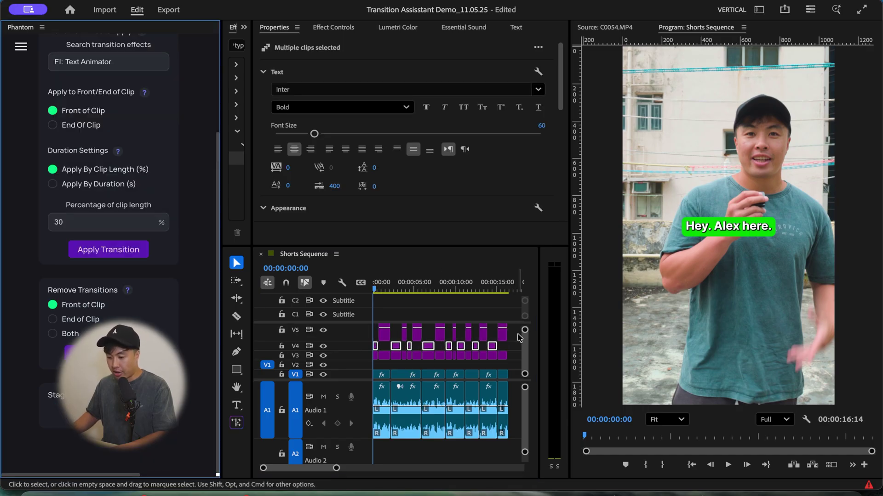
pyautogui.moveTo(518, 336); pyautogui.dragTo(364, 346)
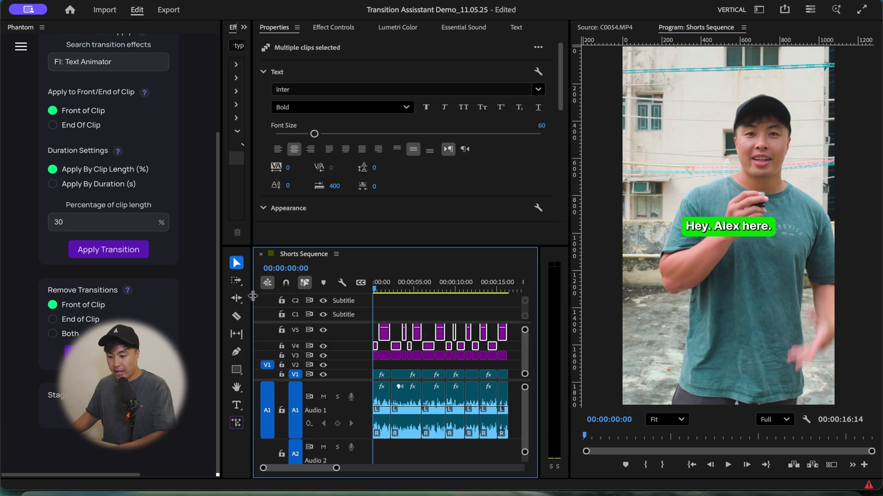
pyautogui.scroll(3, 106, 184)
# Apply FI: Typewriter Impacts at 80% of clip length in Phantom and preview playback.
pyautogui.doubleClick(103, 152)
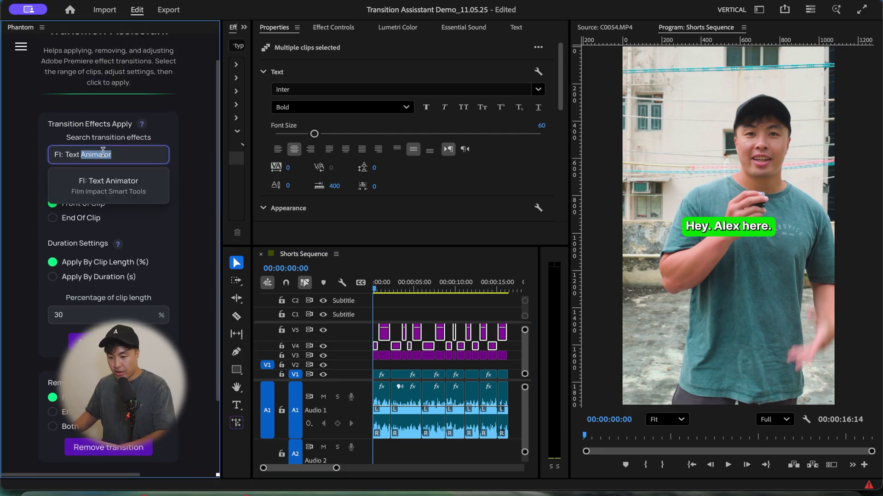
pyautogui.press('BackSpace')
pyautogui.press('BackSpace')
pyautogui.press('BackSpace')
pyautogui.press('BackSpace')
pyautogui.press('BackSpace')
pyautogui.press('BackSpace')
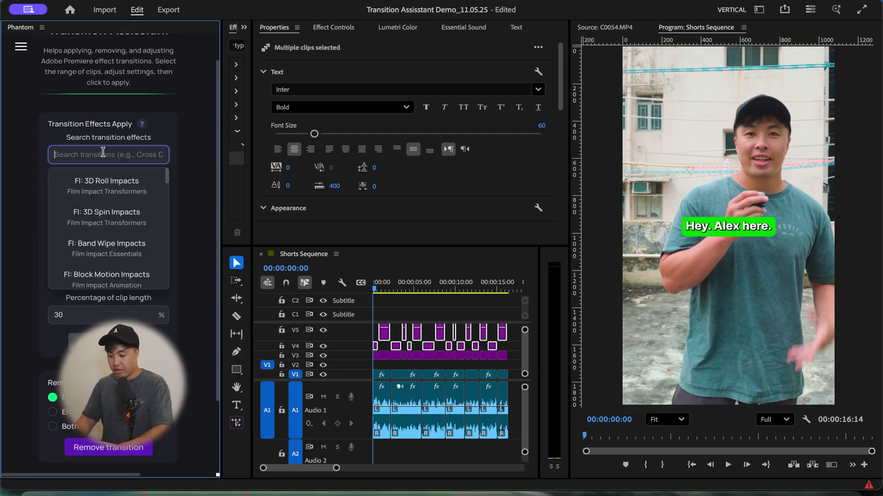
pyautogui.write('type')
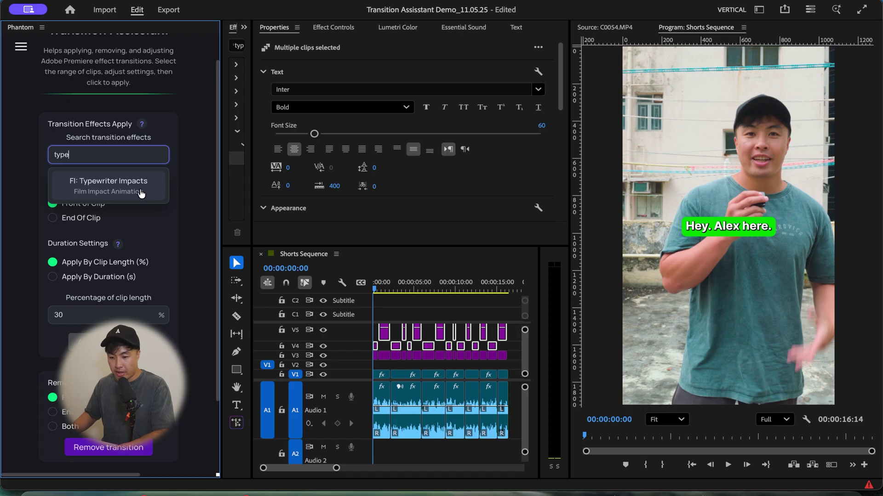
pyautogui.click(141, 193)
pyautogui.click(60, 315)
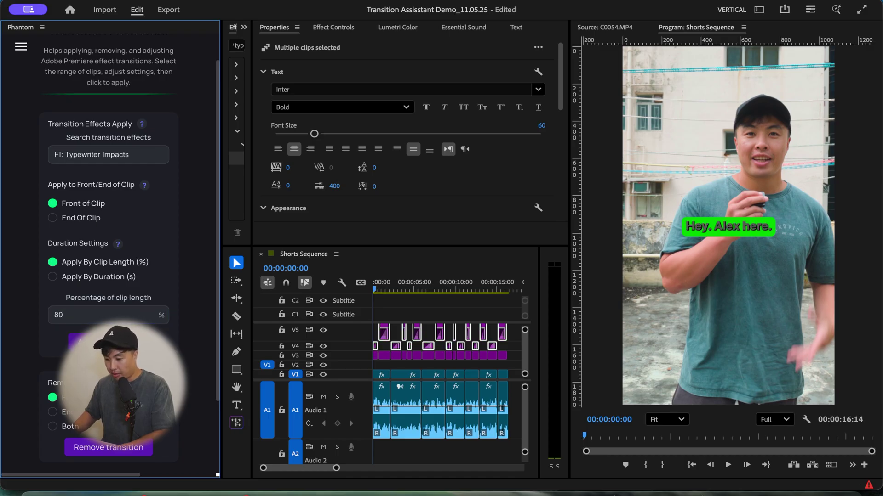
pyautogui.click(316, 295)
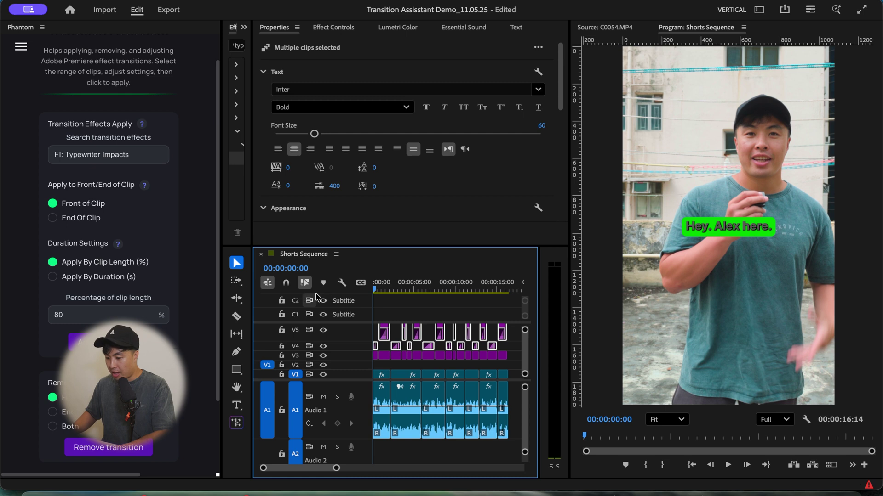
pyautogui.press('space')
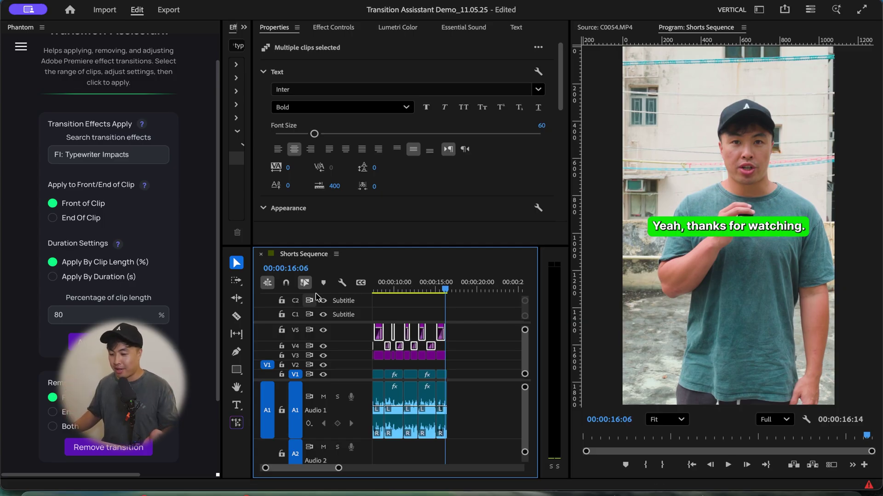
pyautogui.click(480, 340)
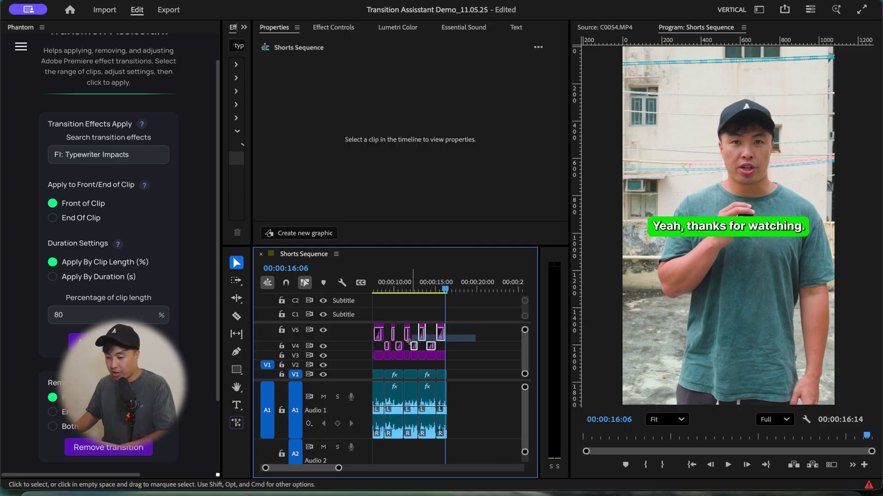
# Shrink the V4/V5 caption font size to 52 and play back from 00:00:02:23.
pyautogui.moveTo(410, 341); pyautogui.dragTo(372, 343)
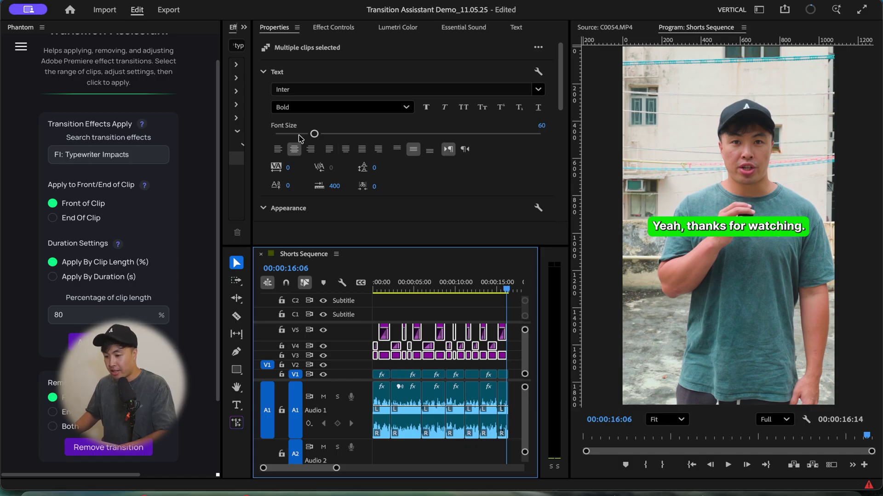
pyautogui.moveTo(314, 133)
pyautogui.mouseDown()
pyautogui.moveTo(344, 134)
pyautogui.moveTo(311, 142)
pyautogui.mouseUp()
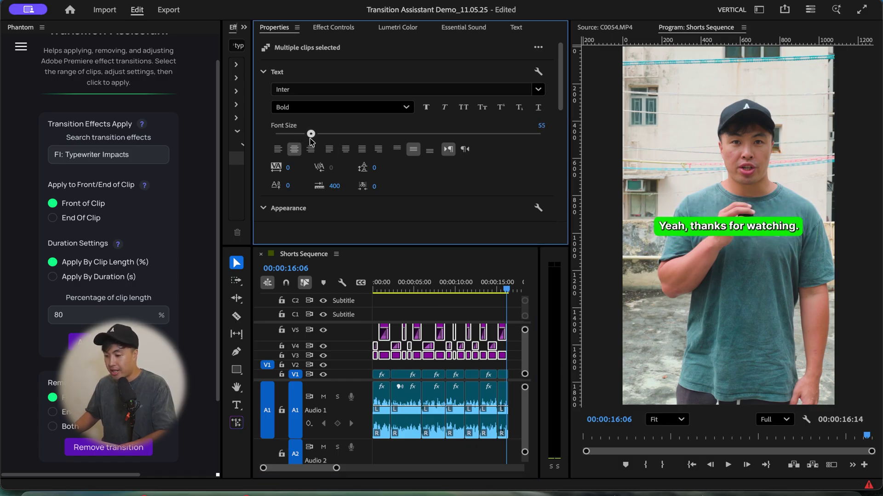
pyautogui.click(396, 290)
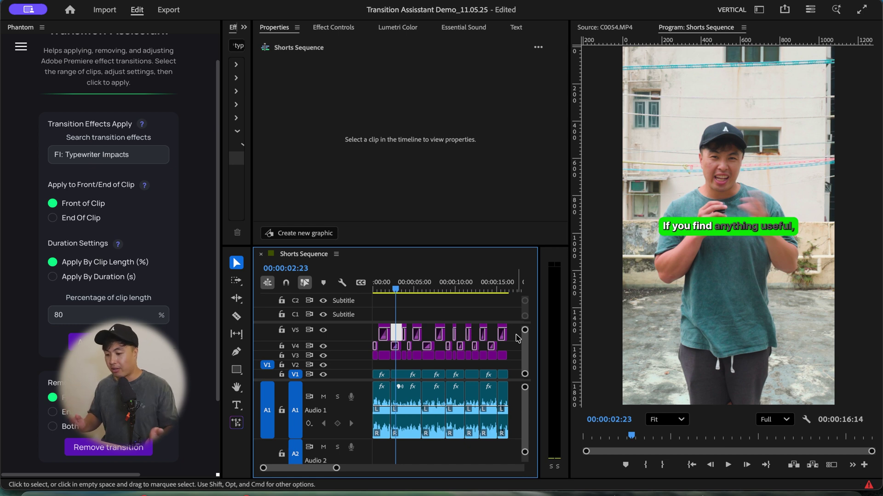
pyautogui.press('space')
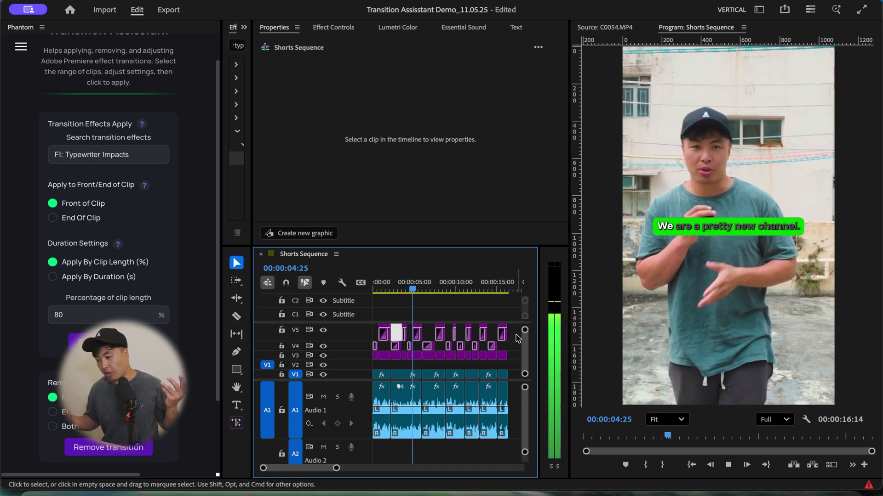
pyautogui.press('space')
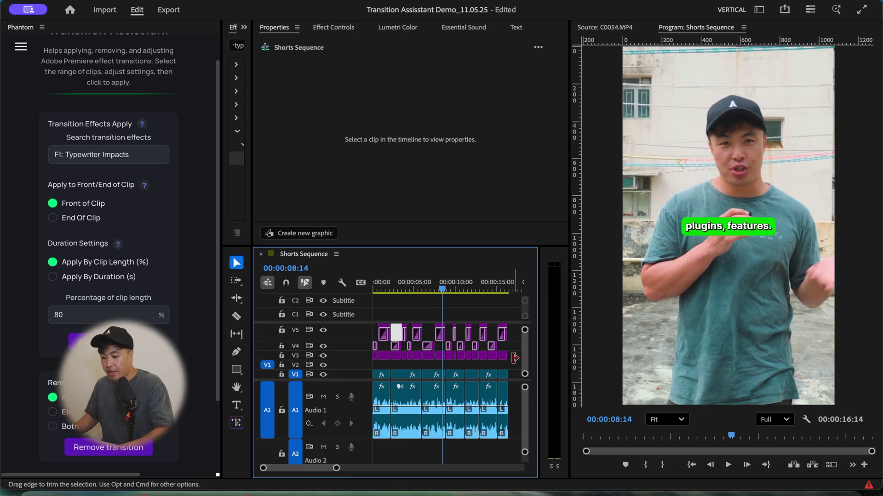
# Replay the sequence from the start to review the current captions.
pyautogui.moveTo(471, 359); pyautogui.dragTo(371, 354)
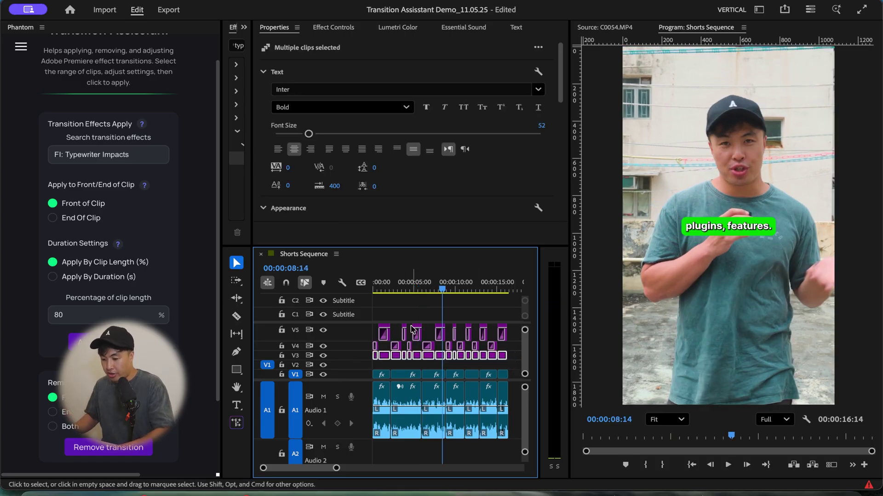
pyautogui.press('Home')
pyautogui.press('space')
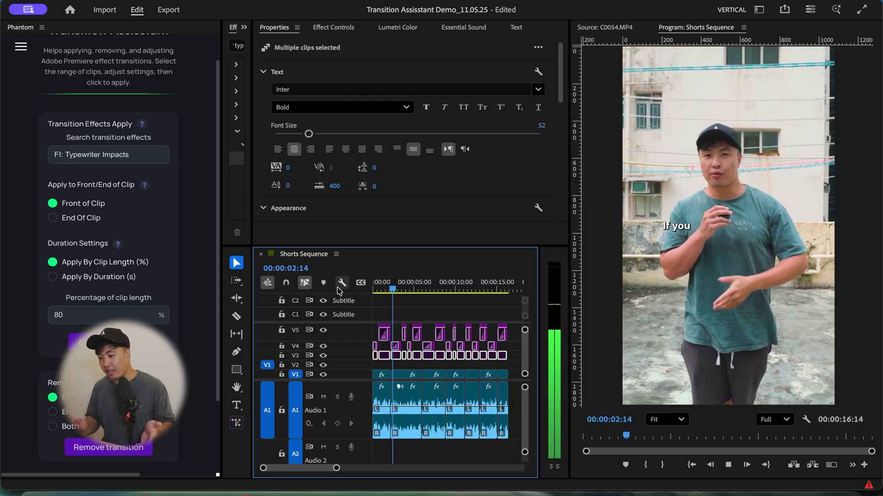
pyautogui.press('space')
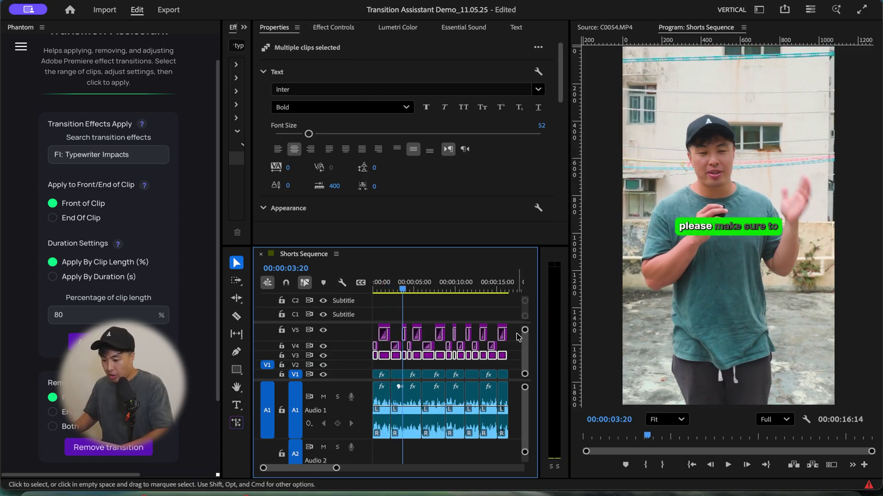
# Switch the V4/V5 captions to FI: Pop Motion Impacts and preview from the start.
pyautogui.moveTo(520, 336); pyautogui.dragTo(363, 344)
pyautogui.doubleClick(74, 153)
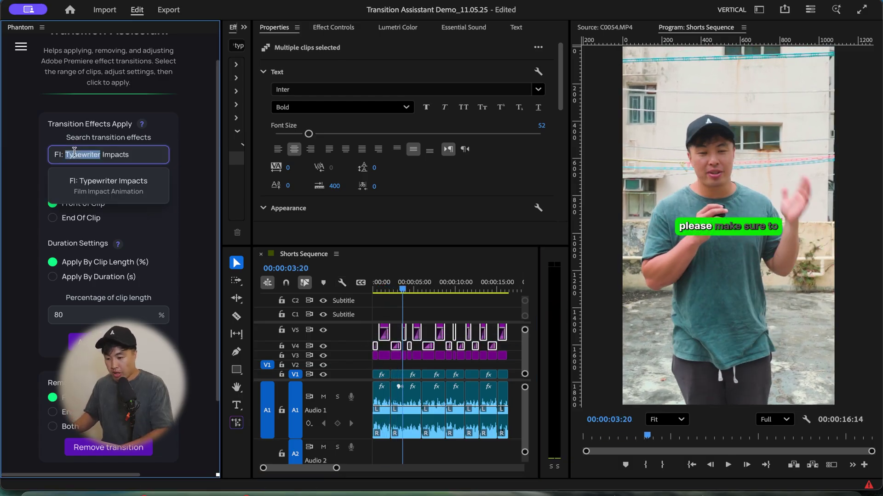
pyautogui.write('pop')
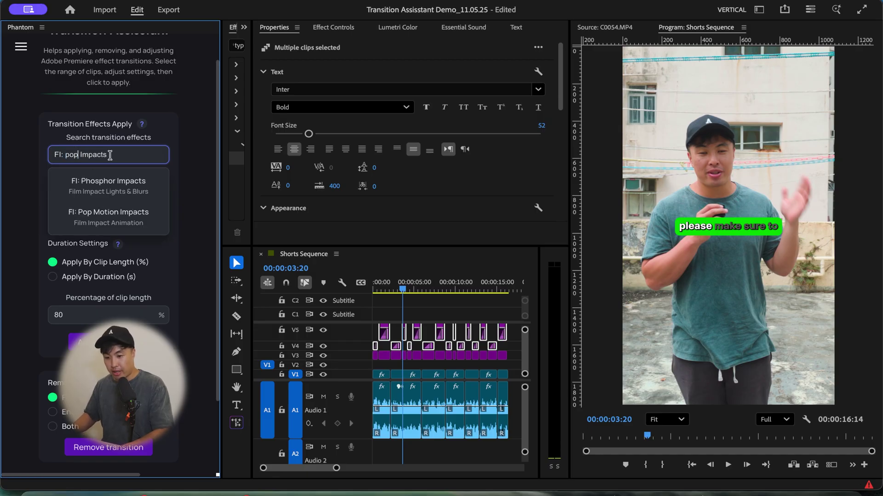
pyautogui.click(108, 214)
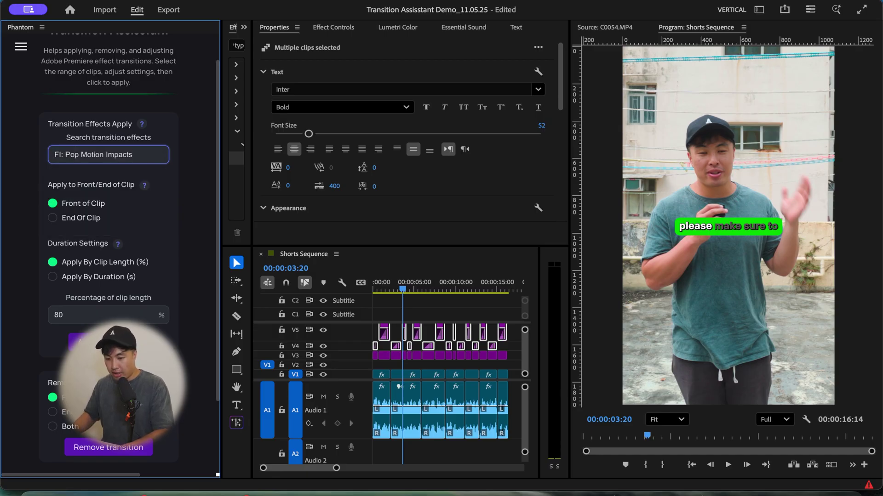
pyautogui.click(300, 287)
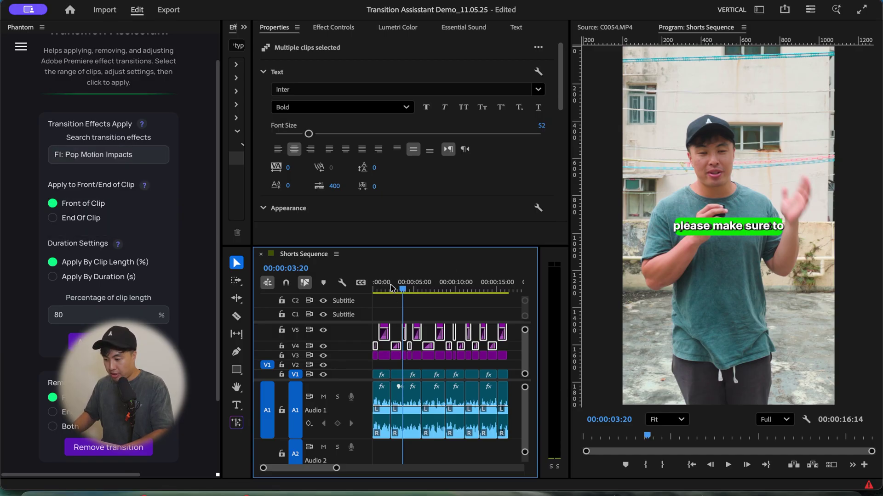
pyautogui.press('Home')
pyautogui.press('space')
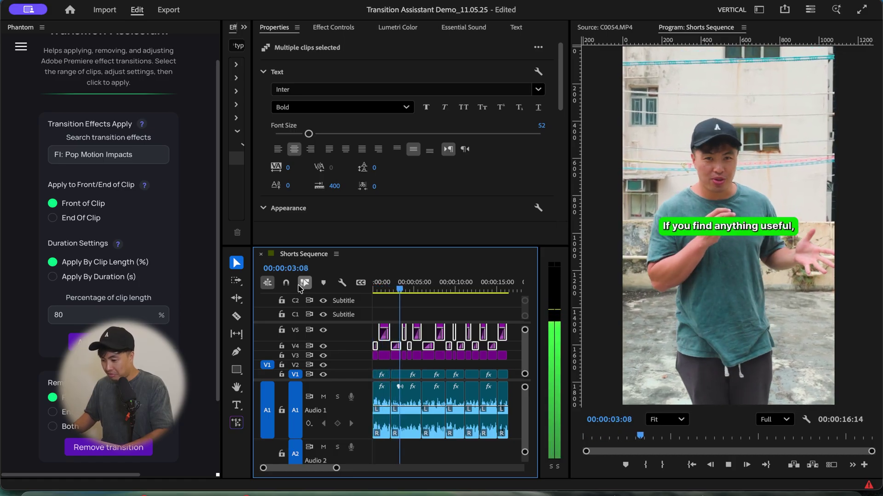
pyautogui.press('space')
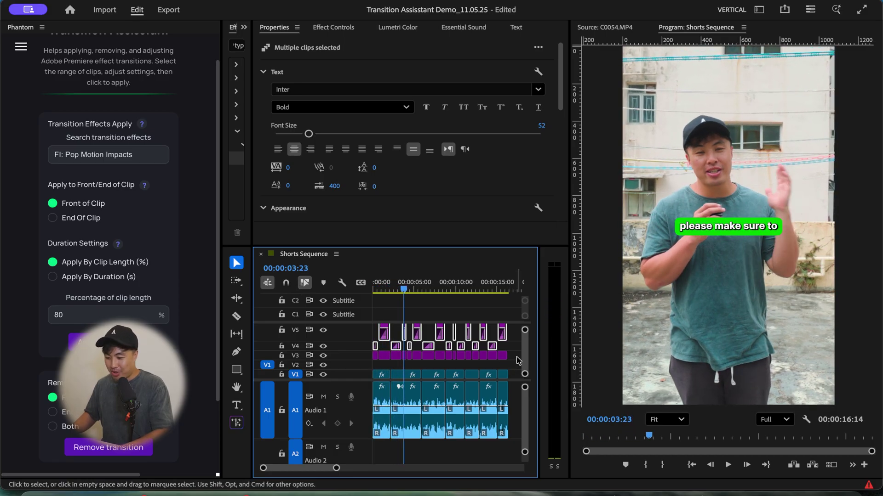
# Disable the green-background V3 caption clips with Shift+E and replay from the start.
pyautogui.moveTo(516, 364); pyautogui.dragTo(372, 357)
pyautogui.hotkey('shift', 'e')
pyautogui.hotkey('ctrl', 'shift', 'a')
pyautogui.press('Home')
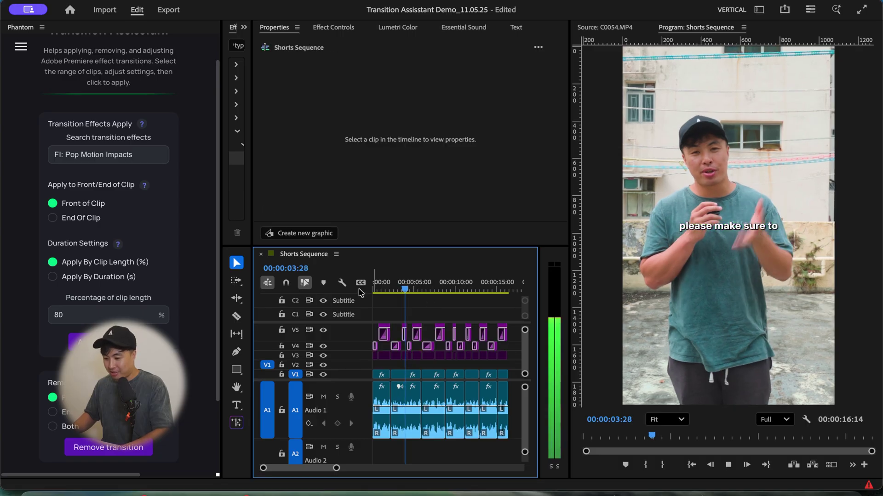
pyautogui.press('space')
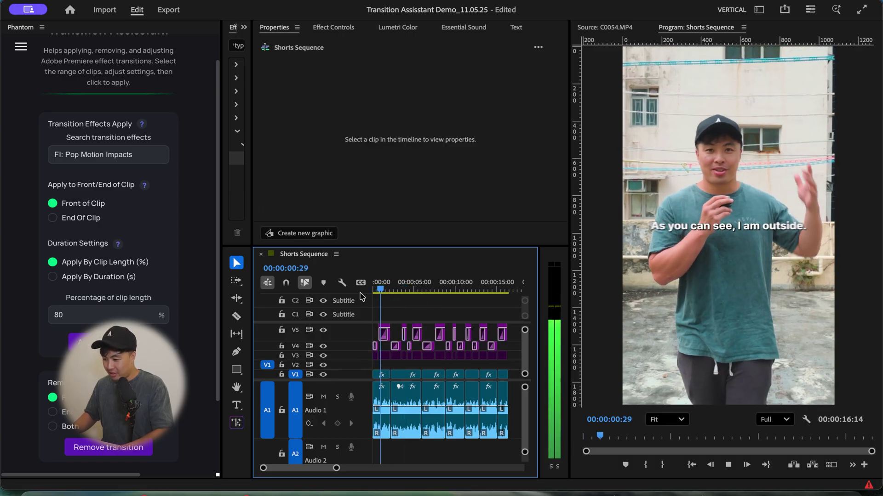